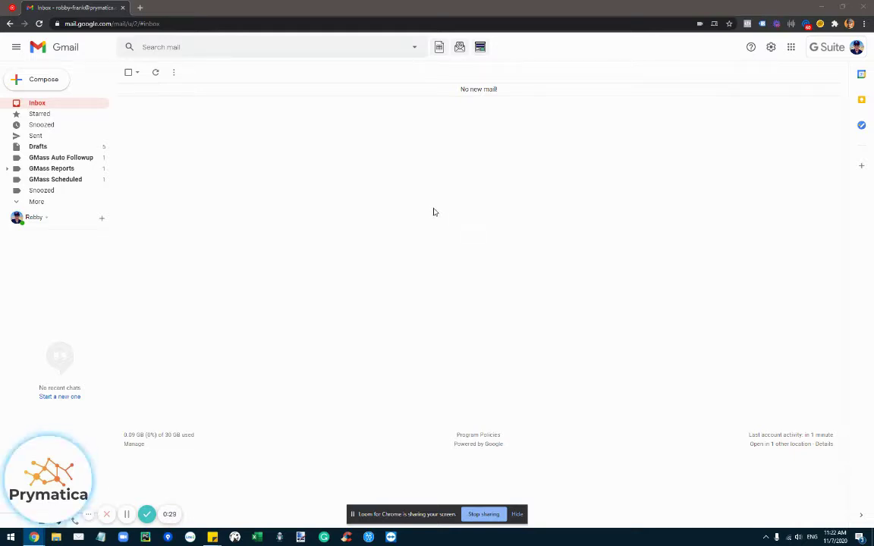
# - Search the web for GMass and look over its pricing plans
pyautogui.hotkey('ctrl', 't')
pyautogui.write('gmass')
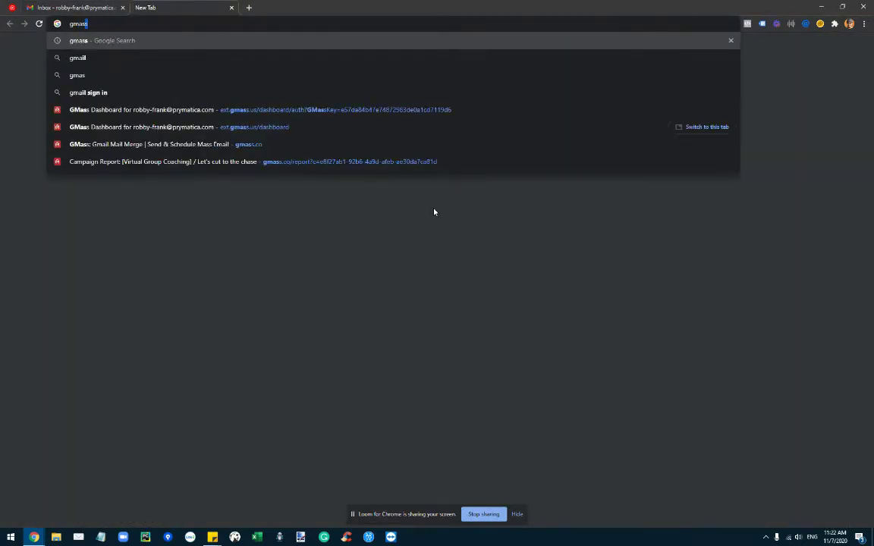
pyautogui.press('Return')
pyautogui.click(134, 189)
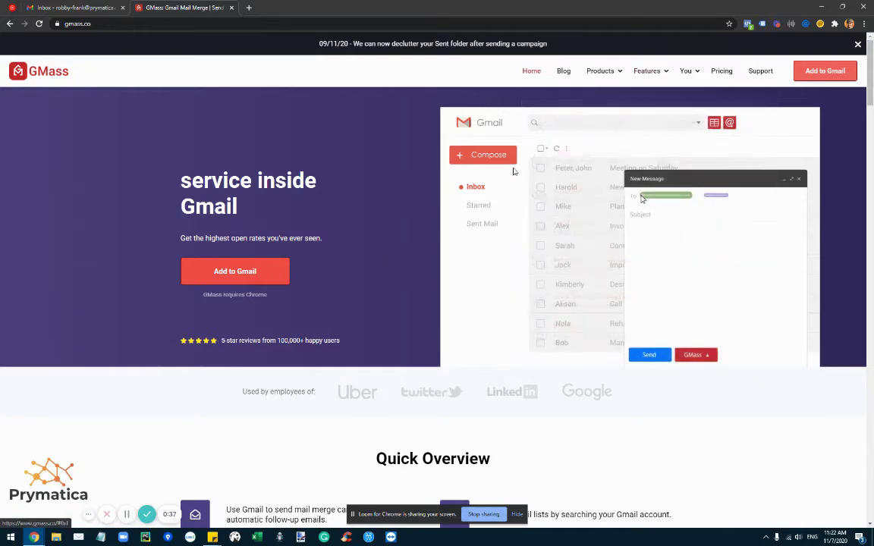
pyautogui.click(720, 72)
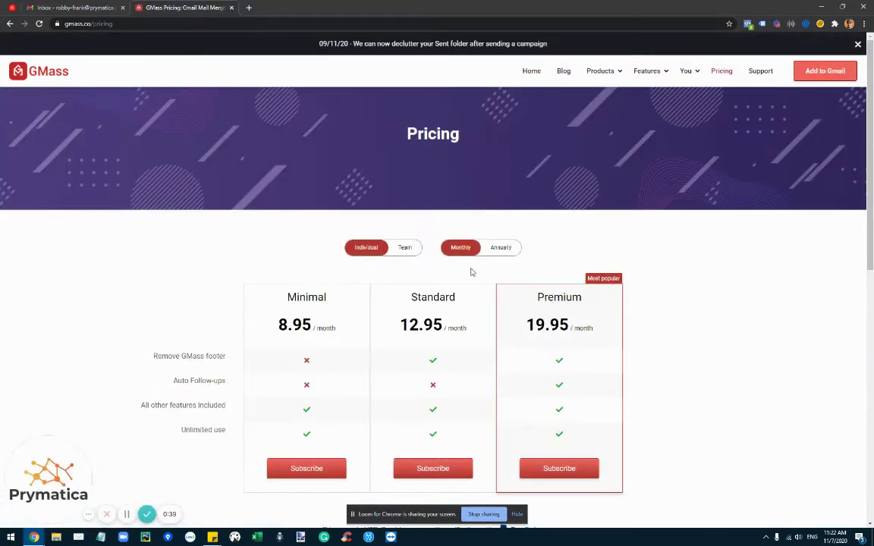
pyautogui.scroll(-3, 594, 332)
pyautogui.scroll(3, 408, 182)
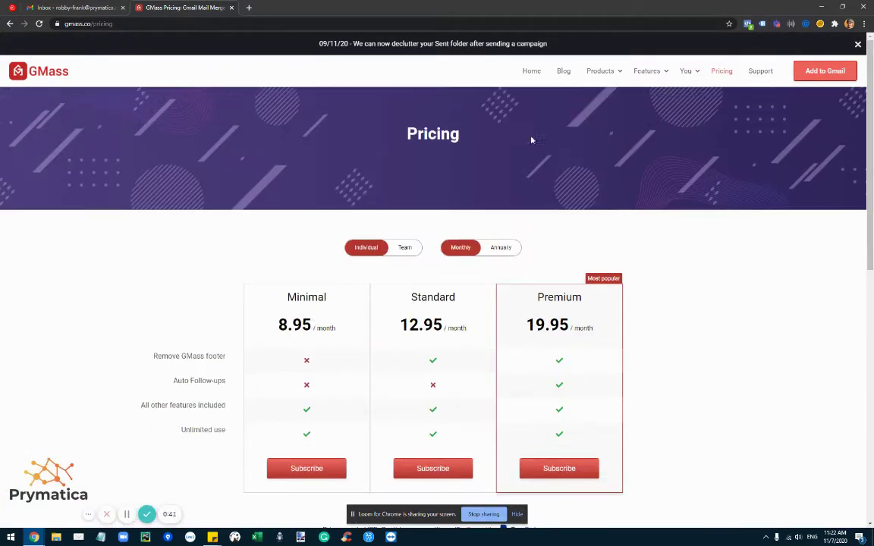
# - Back in the Gmail inbox, check the signed-in accounts list, then show all open windows
pyautogui.click(84, 7)
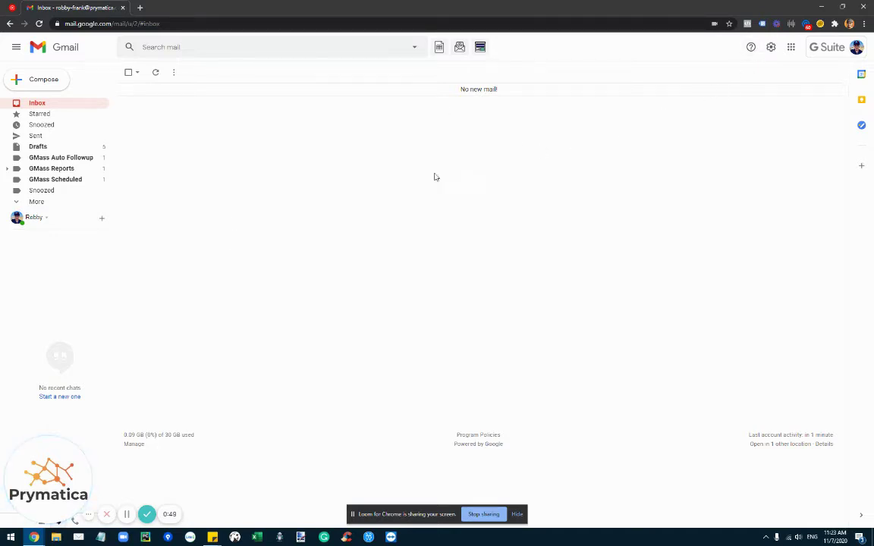
pyautogui.click(839, 48)
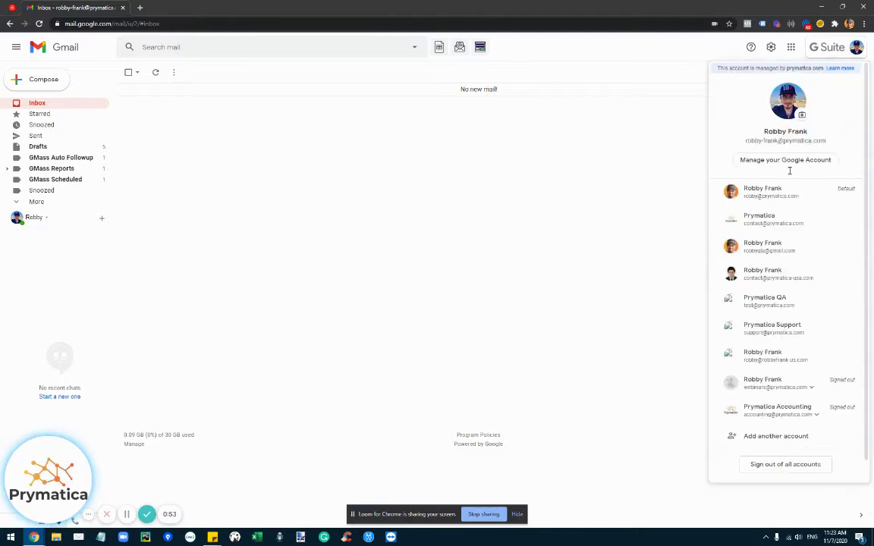
pyautogui.click(531, 211)
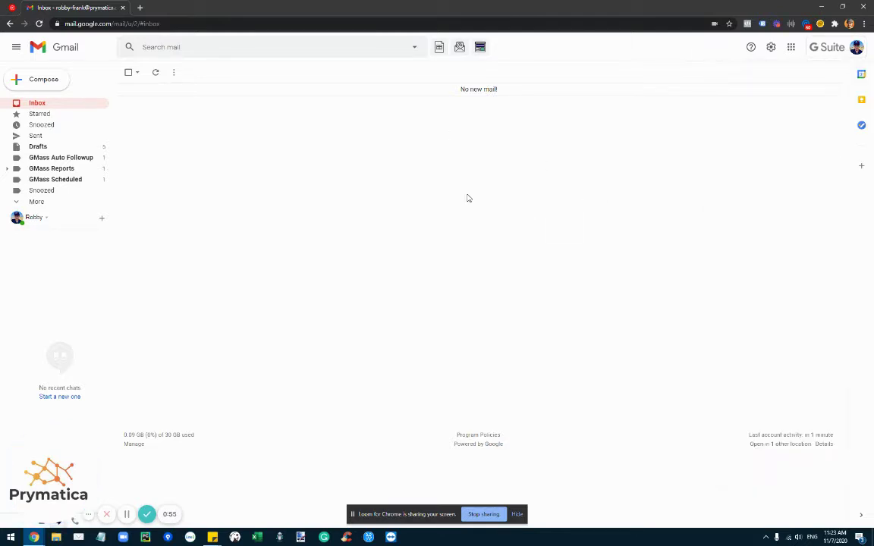
pyautogui.press('super+Tab')
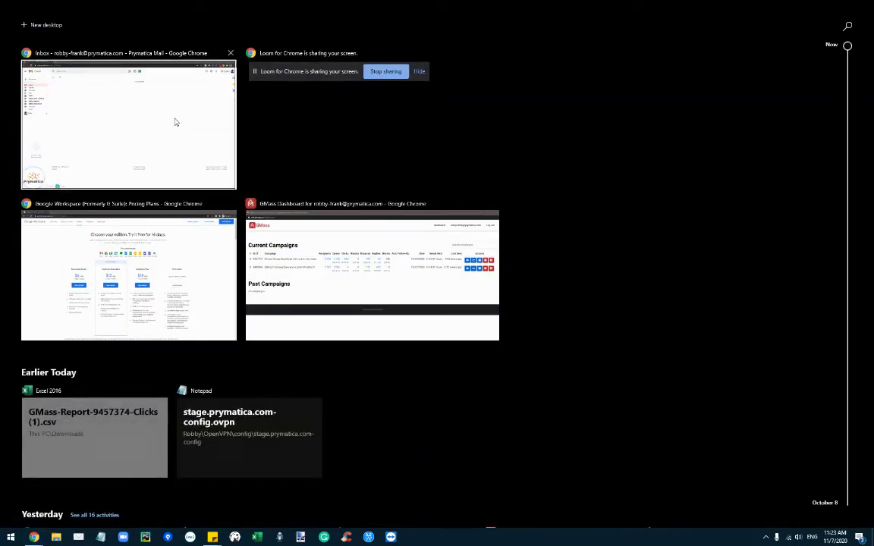
# - Start the Business Starter sign-up on Workspace pricing, then return to Gmail and check accounts
pyautogui.click(161, 256)
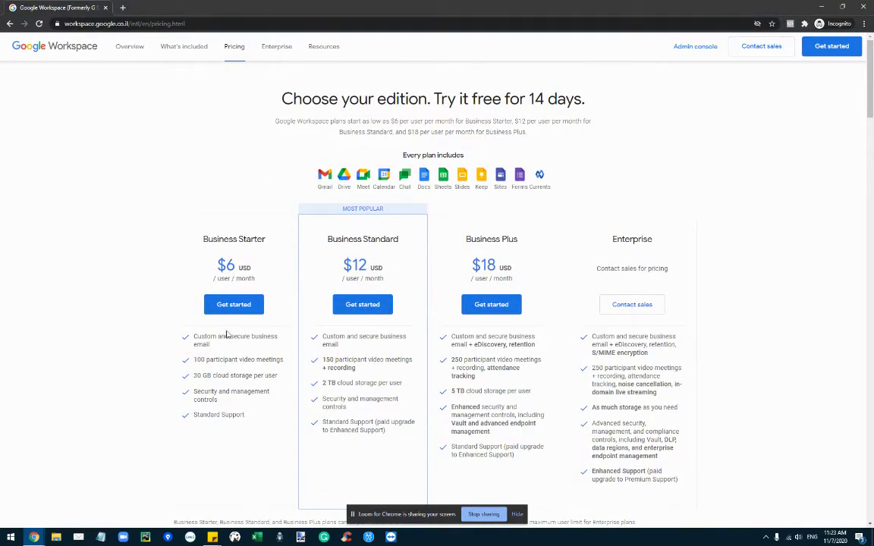
pyautogui.click(232, 305)
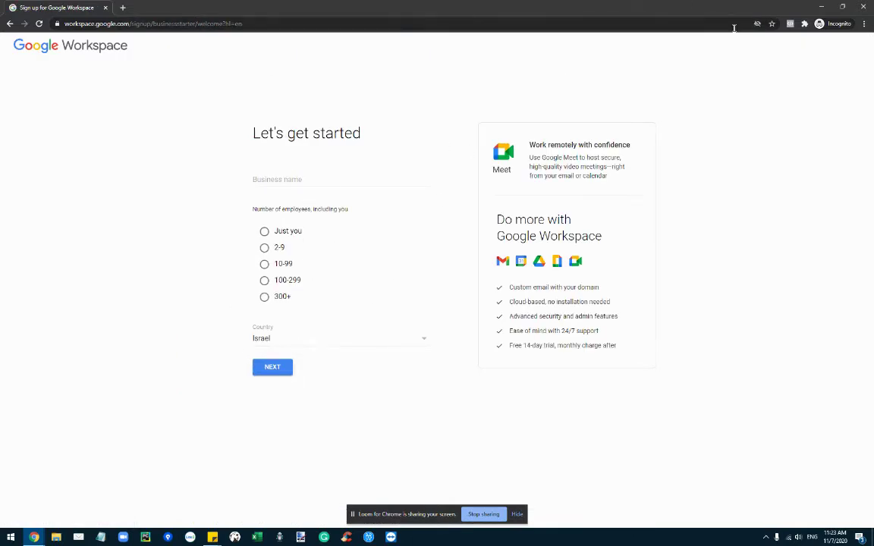
pyautogui.hotkey('alt', 'Tab')
pyautogui.click(810, 47)
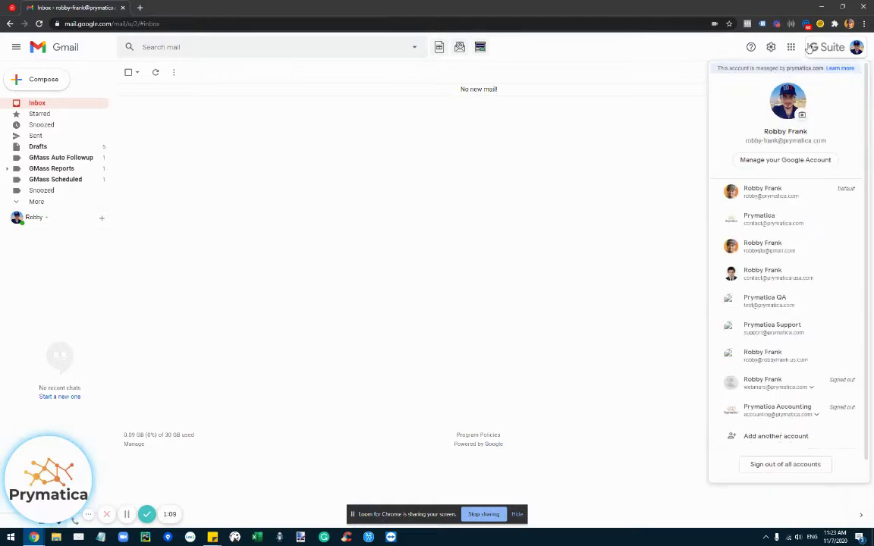
pyautogui.click(486, 226)
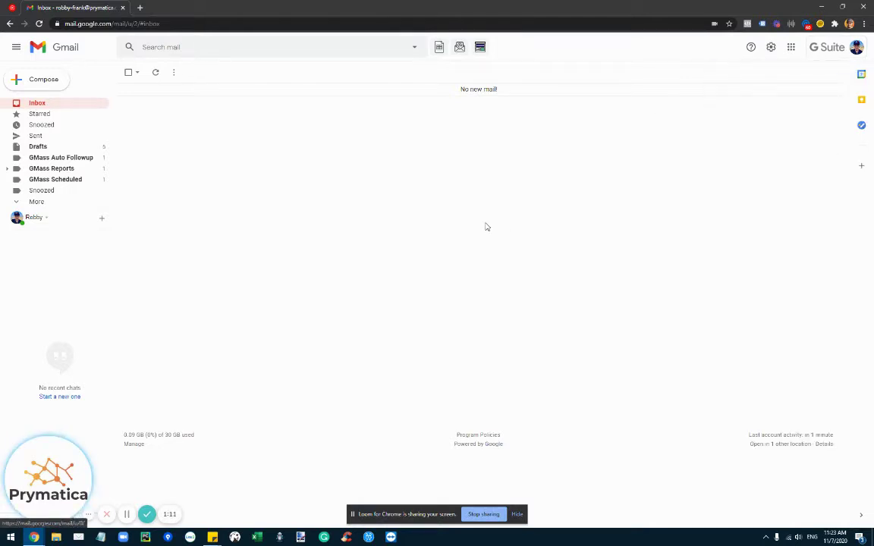
pyautogui.press('super')
pyautogui.write('notepad')
pyautogui.press('Return')
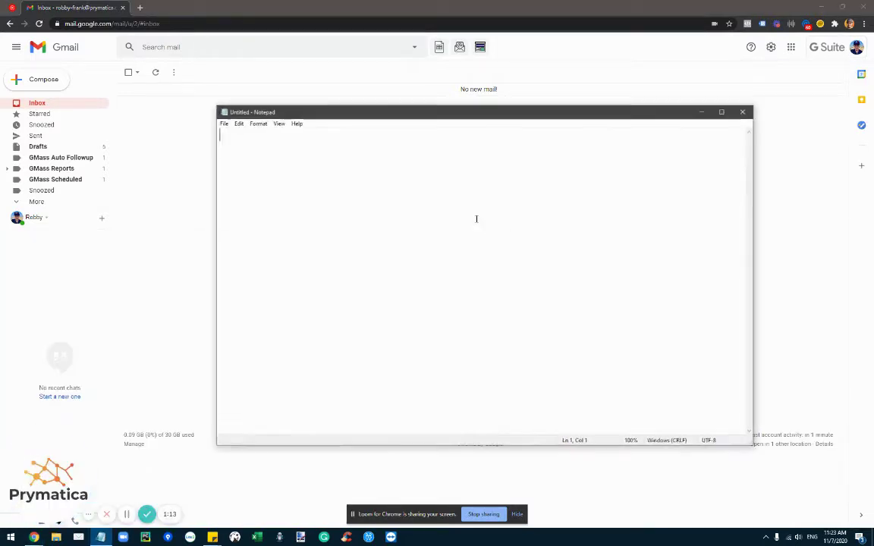
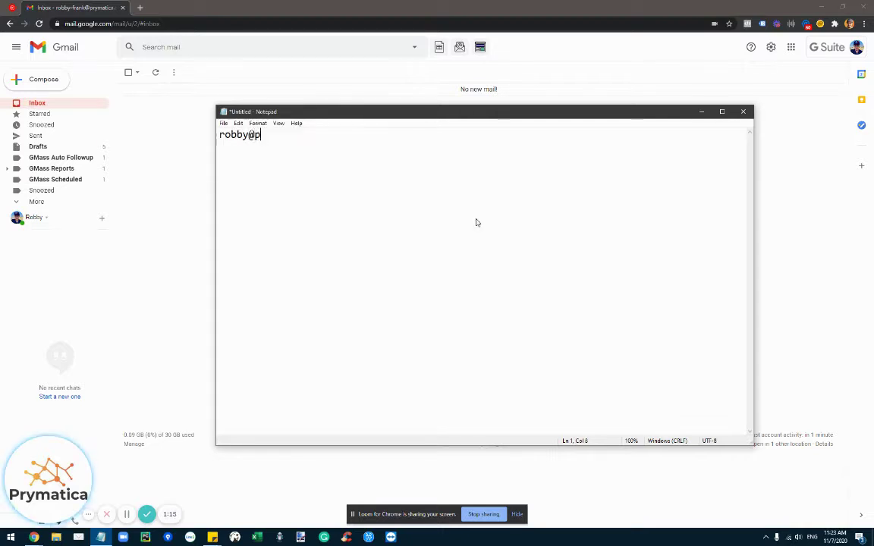
pyautogui.press('Return')
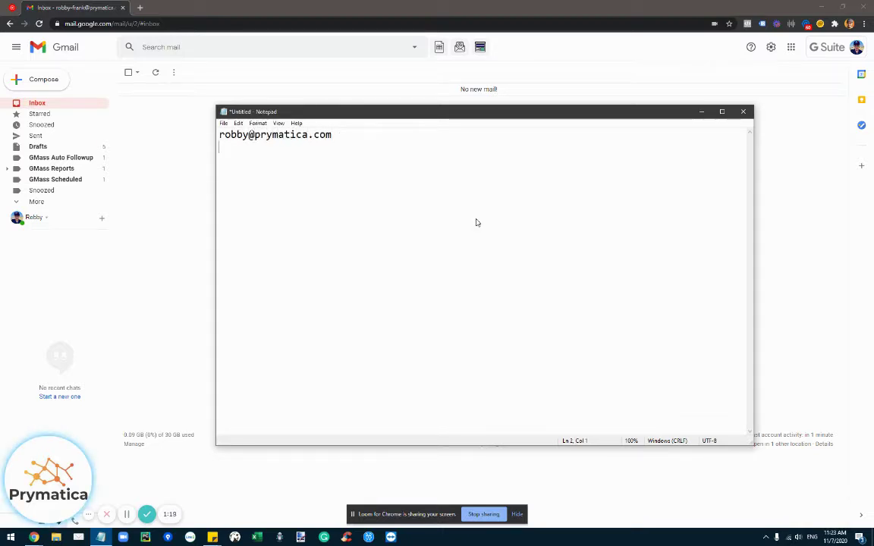
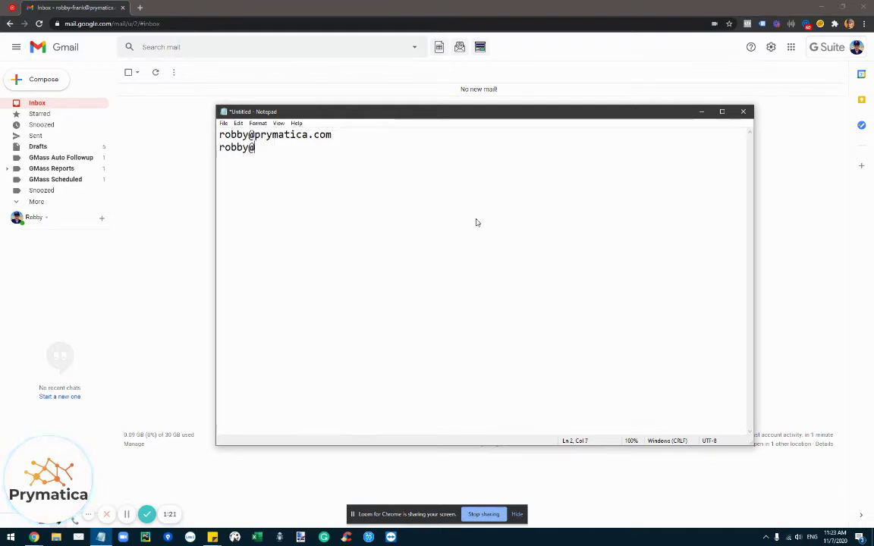
pyautogui.press('Left')
pyautogui.press('Left')
pyautogui.press('Left')
pyautogui.press('Left')
pyautogui.press('BackSpace')
pyautogui.write('-us')
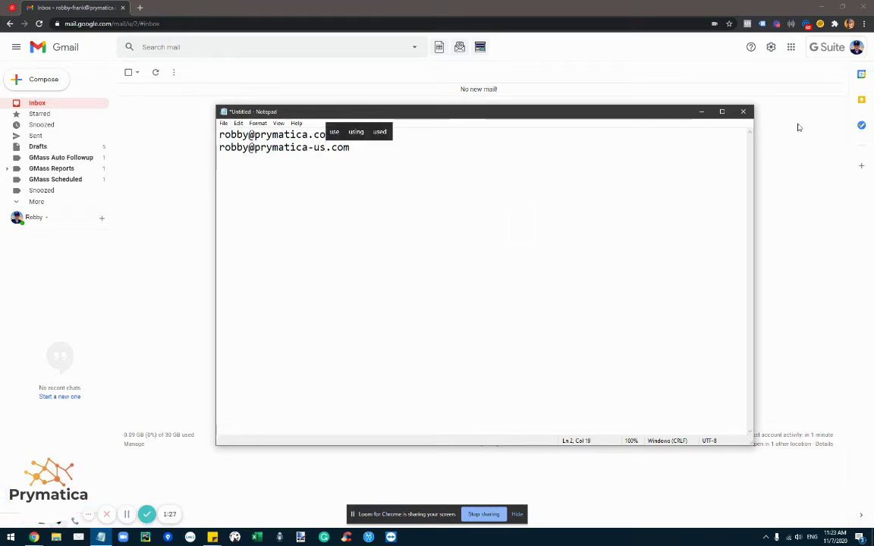
pyautogui.press('End')
pyautogui.click(743, 111)
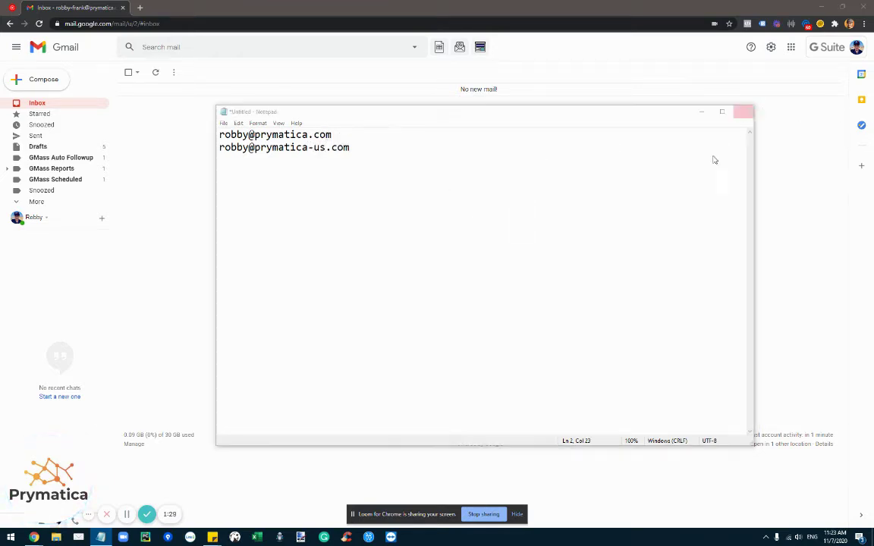
# - Discard the Notepad note, check the Google account list twice, and start a new browser tab
pyautogui.click(451, 269)
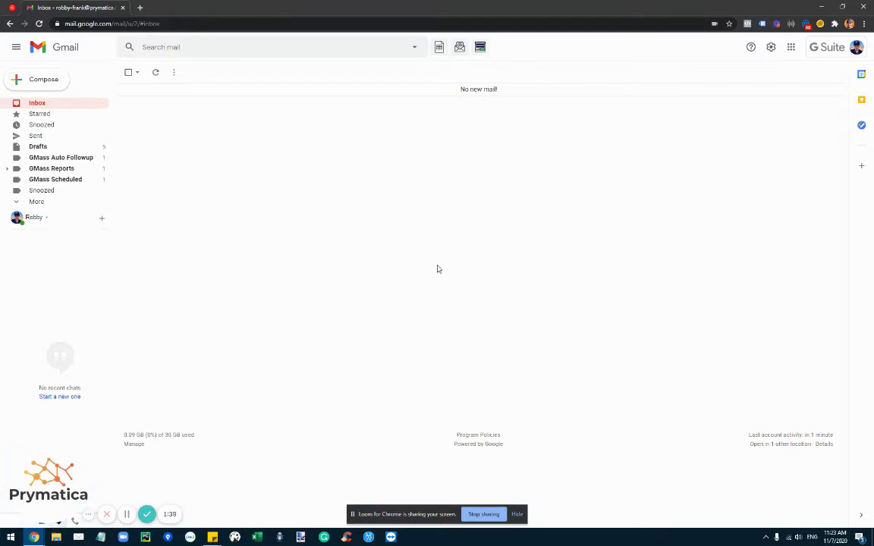
pyautogui.click(844, 53)
pyautogui.click(595, 255)
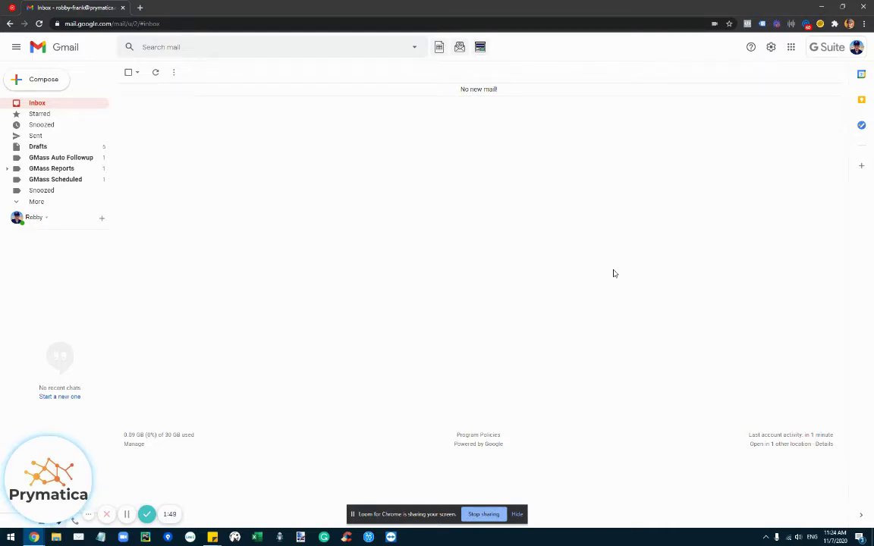
pyautogui.click(856, 47)
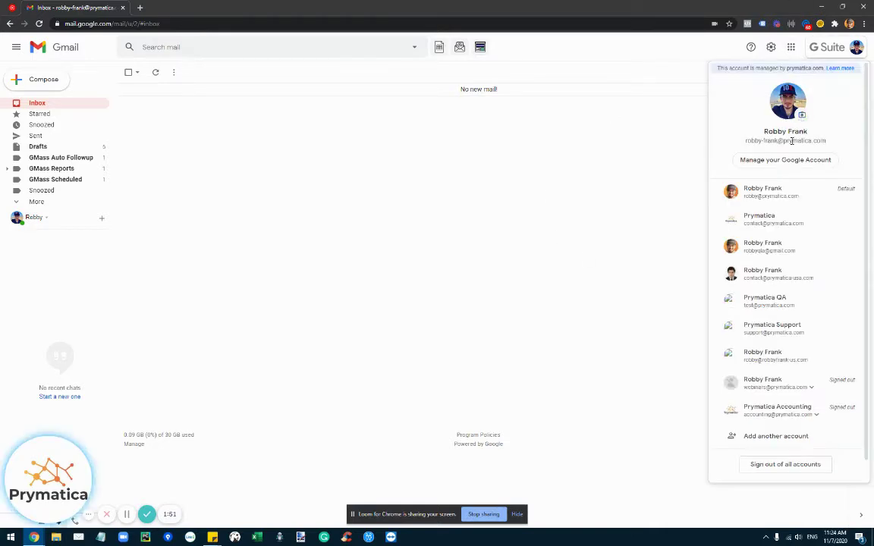
pyautogui.click(656, 167)
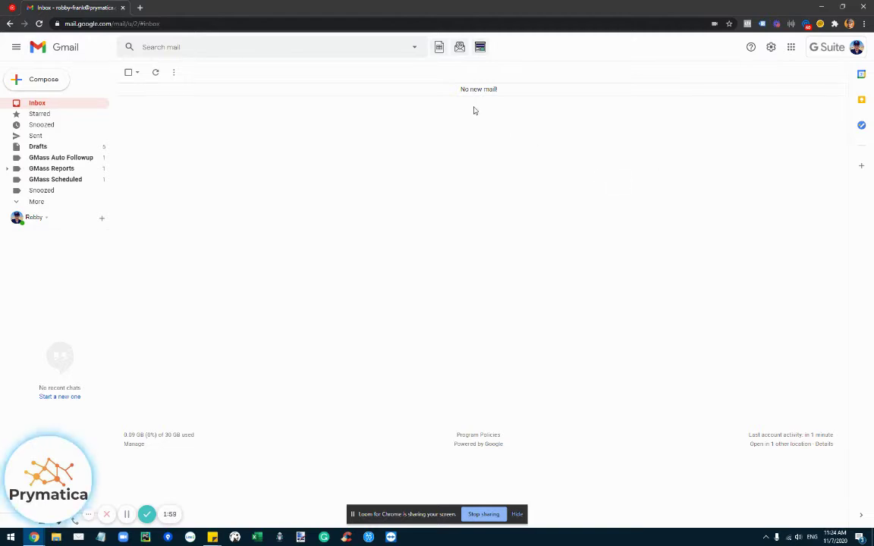
pyautogui.hotkey('ctrl', 't')
# - Open the Leads Followup sheet from Google Drive and place its tab beside the inbox
pyautogui.write('d')
pyautogui.press('Return')
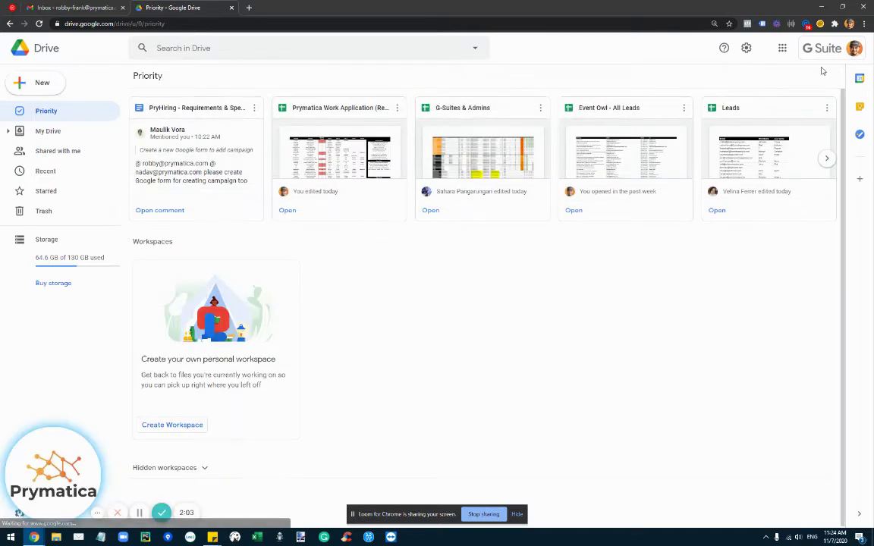
pyautogui.click(854, 48)
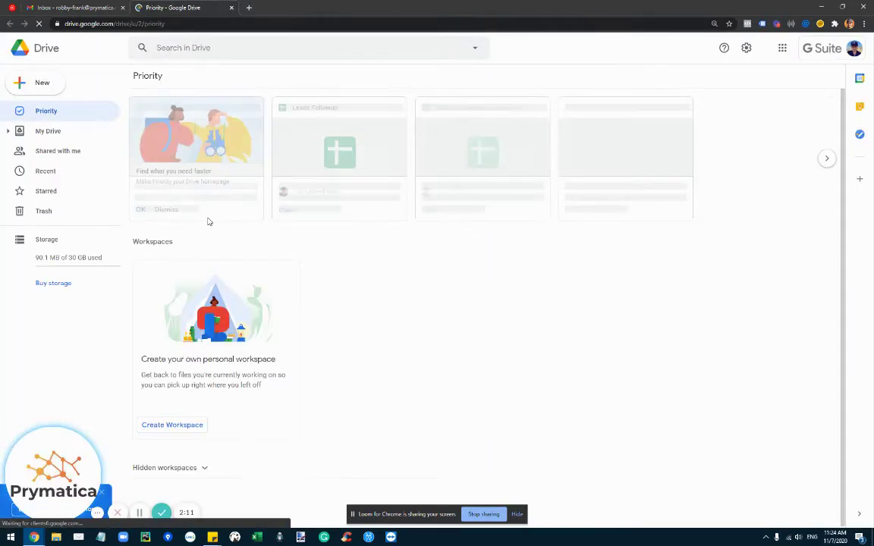
pyautogui.click(51, 129)
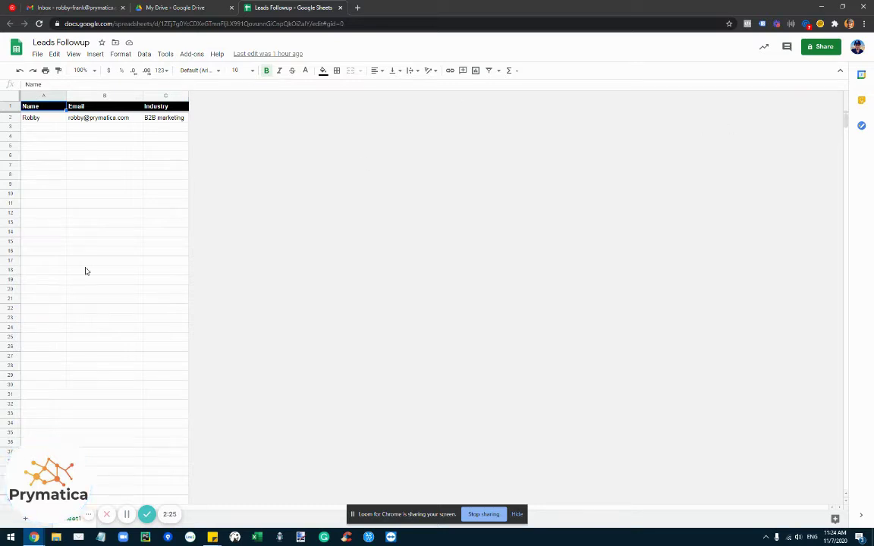
pyautogui.moveTo(250, 8); pyautogui.dragTo(182, 8)
# - Connect the Leads Followup spreadsheet through GMass to create a draft addressed to its leads
pyautogui.hotkey('ctrl', '1')
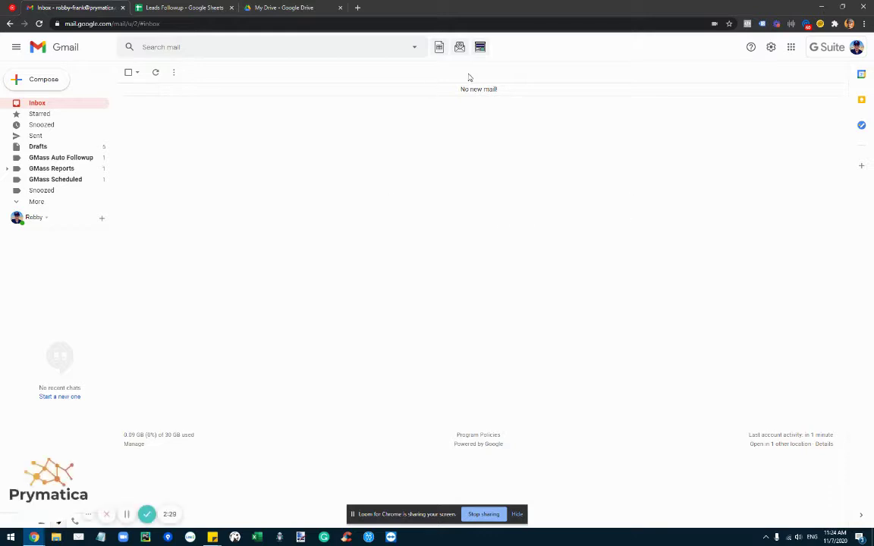
pyautogui.click(439, 47)
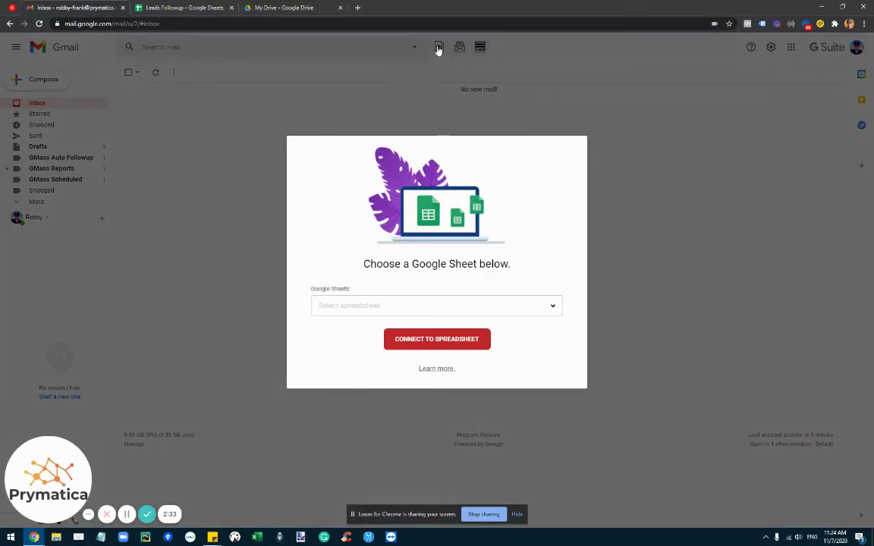
pyautogui.click(396, 309)
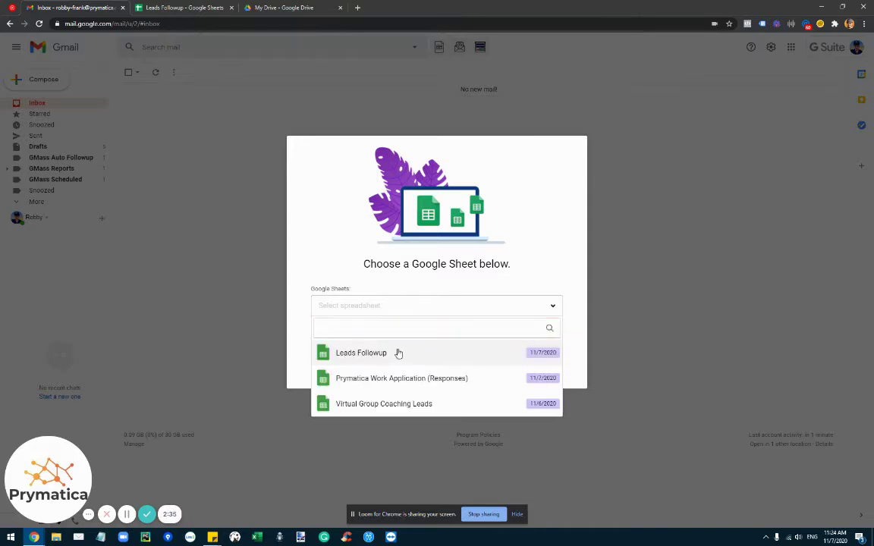
pyautogui.click(397, 353)
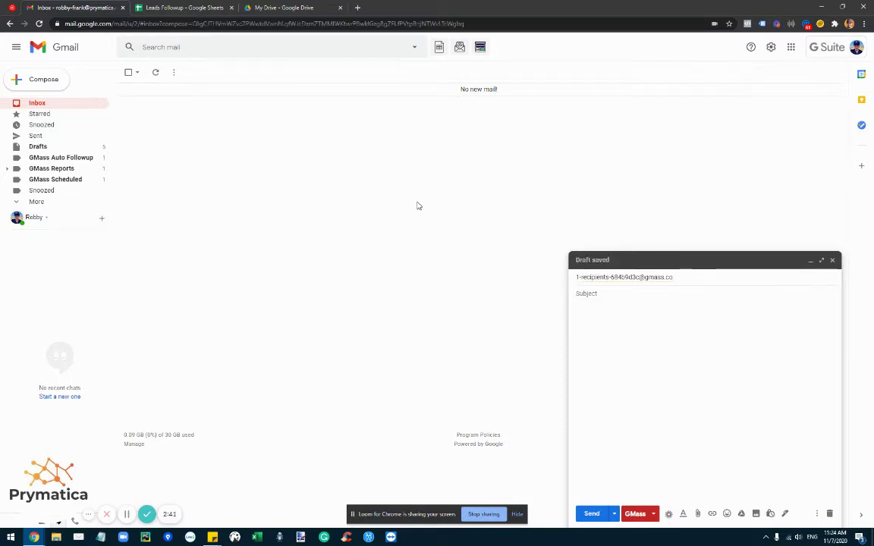
# - Set the subject to '{Name}, thanks for signing up with Prymatica!' using the Name merge field
pyautogui.write('rymatica')
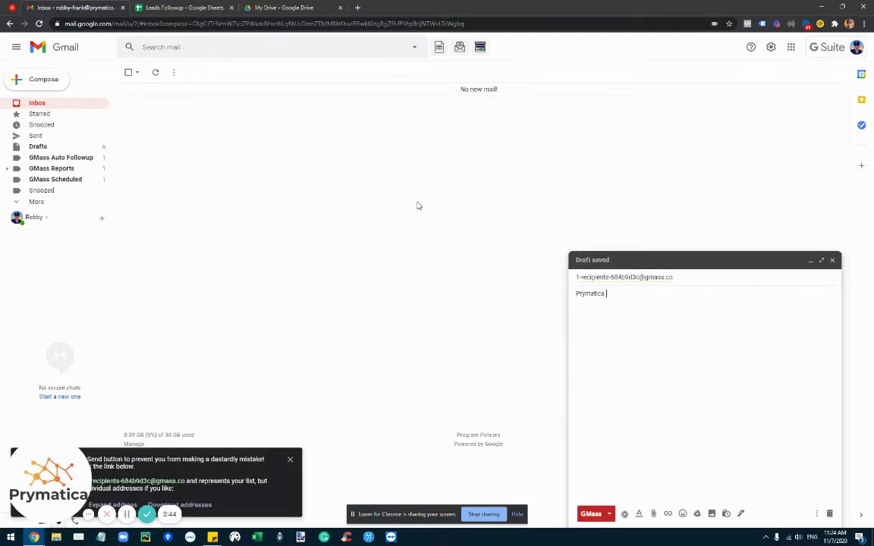
pyautogui.hotkey('ctrl', 'BackSpace')
pyautogui.write('{')
pyautogui.press('BackSpace')
pyautogui.write('{')
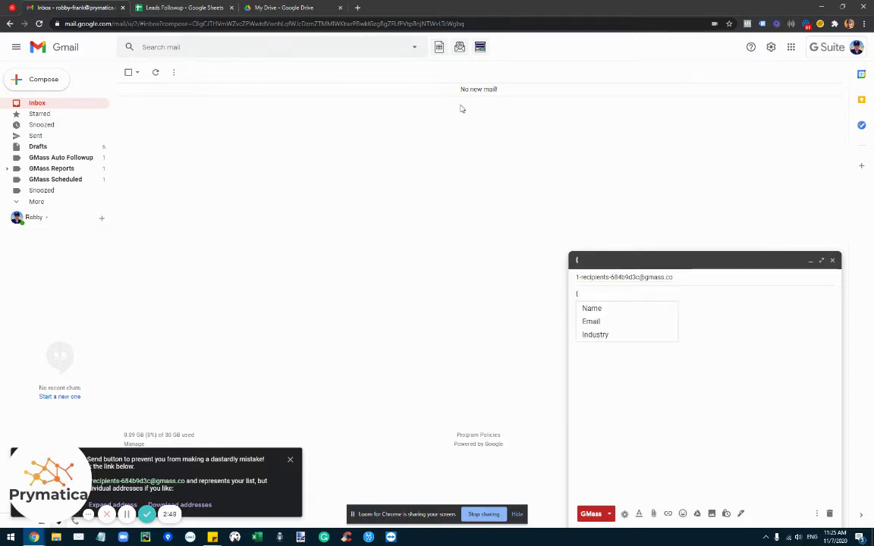
pyautogui.hotkey('ctrl', 'Tab')
pyautogui.hotkey('ctrl', 'shift', 'Tab')
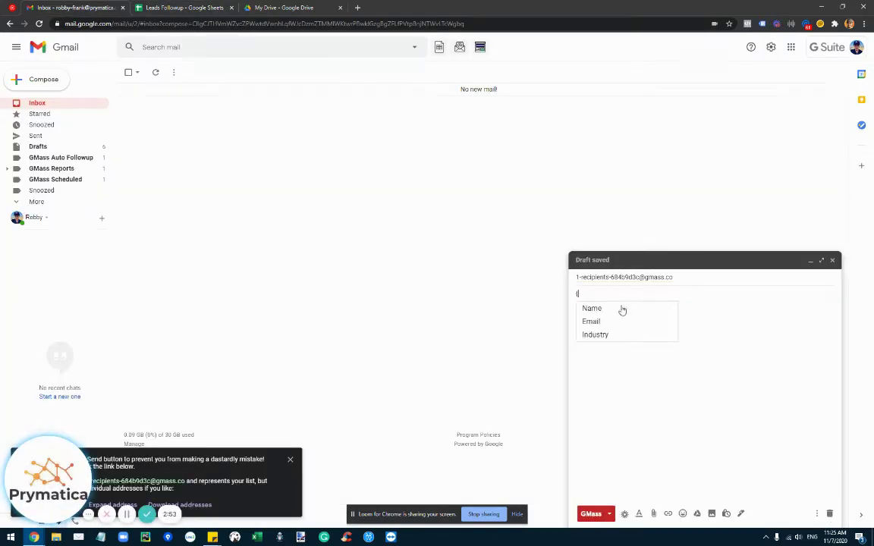
pyautogui.click(627, 308)
pyautogui.write(', thanks f')
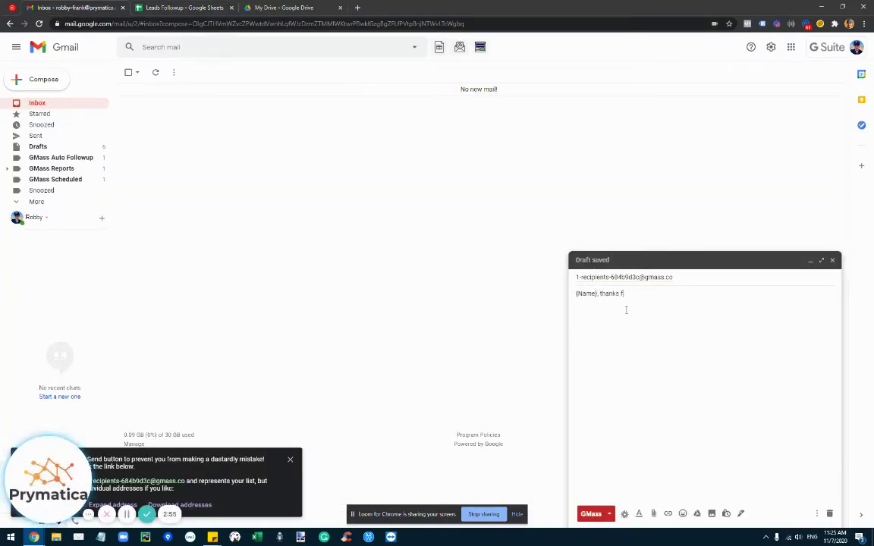
pyautogui.write('or sig')
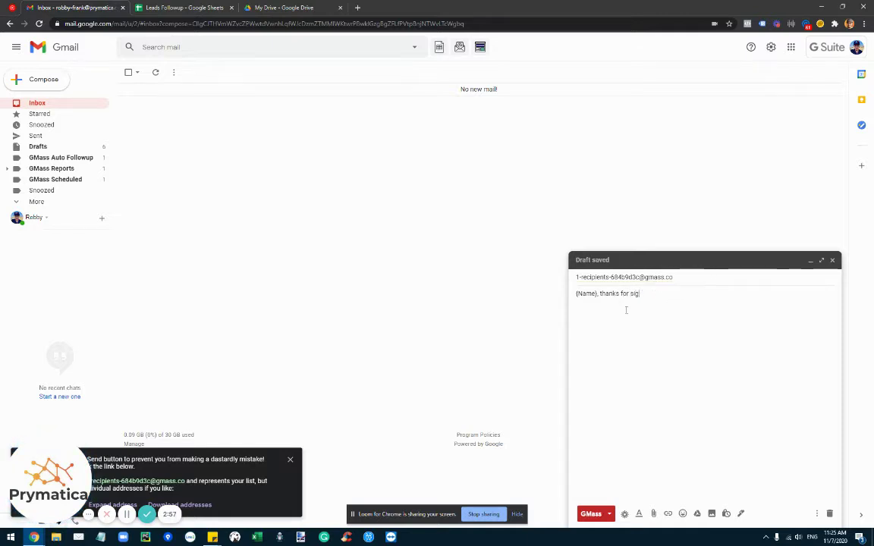
pyautogui.write('ning up wi')
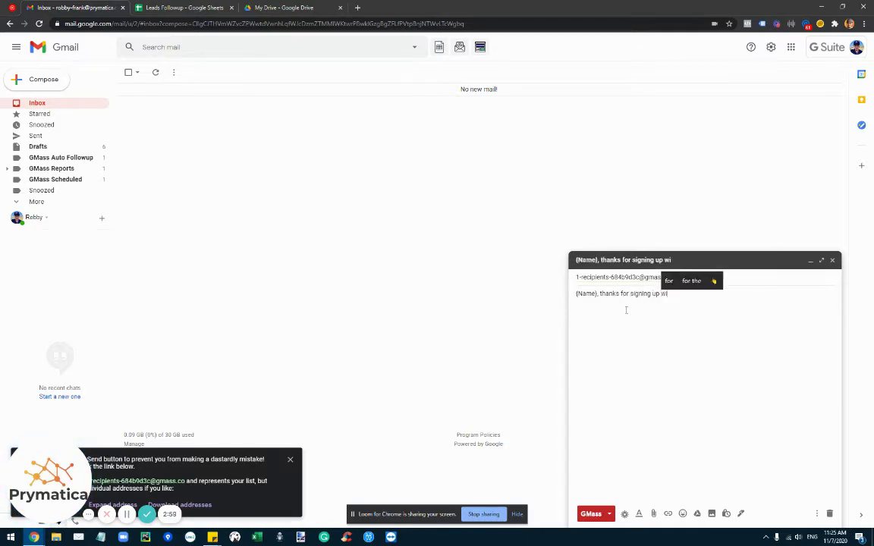
pyautogui.write('th Prymatica!')
# - Write the body: 'Hey {Name},', 'Thanks for signing up!', 'Here's a link' and LINK
pyautogui.press('Tab')
pyautogui.write('Hey {')
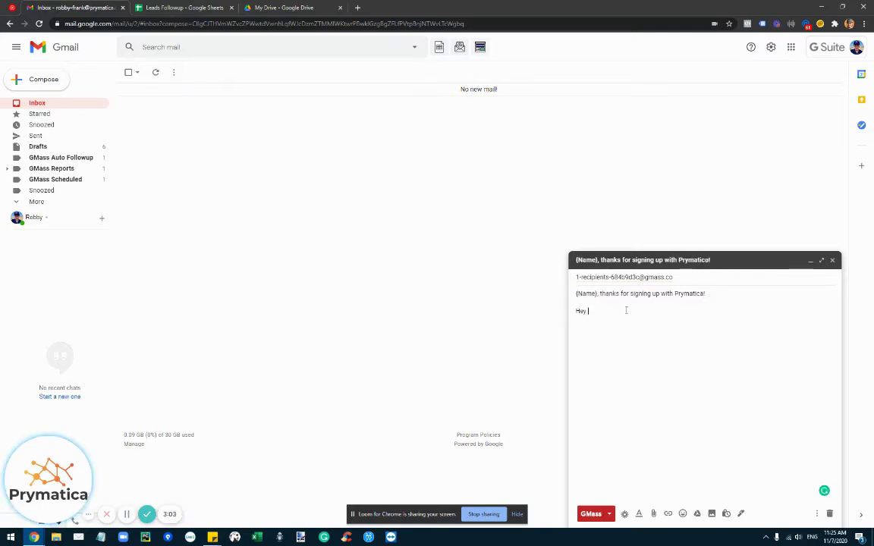
pyautogui.write('n')
pyautogui.press('Down')
pyautogui.press('Return')
pyautogui.write(',')
pyautogui.press('Return')
pyautogui.press('Return')
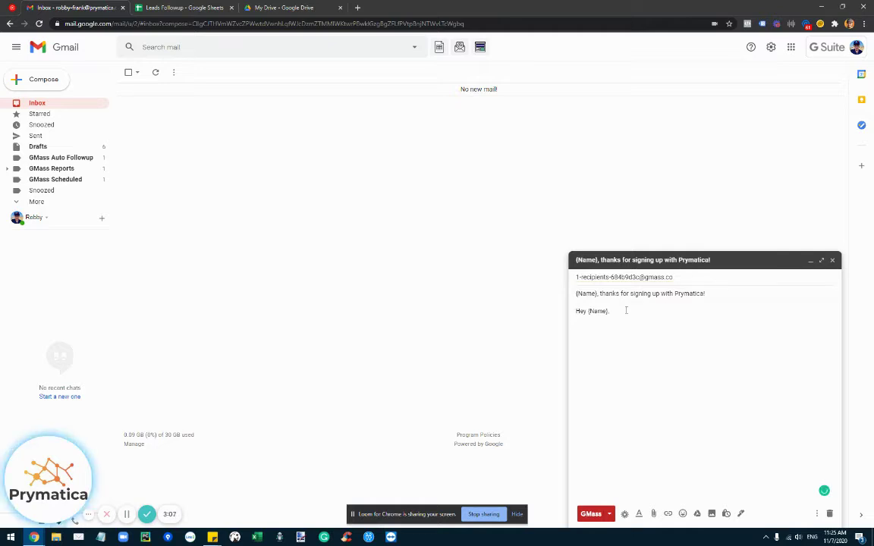
pyautogui.write('Thanks for sign')
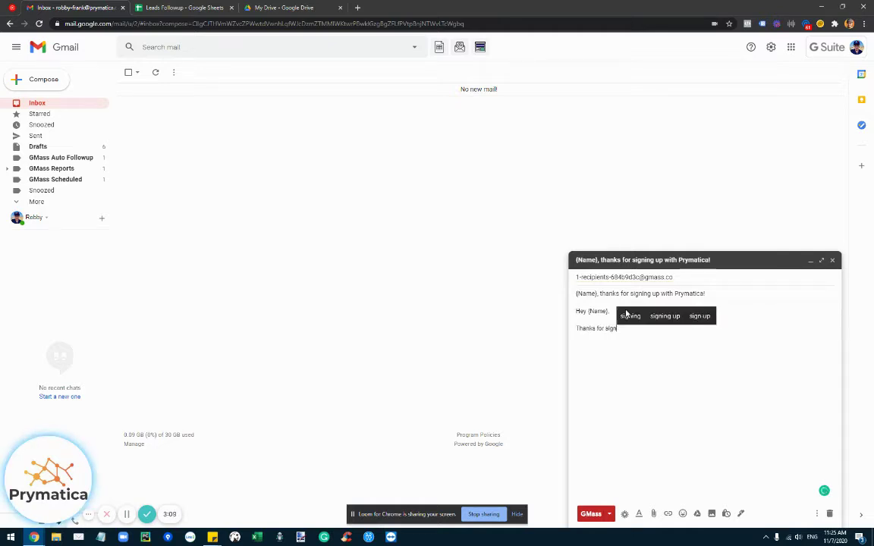
pyautogui.write('ing up!')
pyautogui.press('Return')
pyautogui.write("Here's a link")
pyautogui.press('Return')
pyautogui.write('LINK')
# - Add a two-line signature with the sender's name and Prymatica
pyautogui.press('Return')
pyautogui.press('Return')
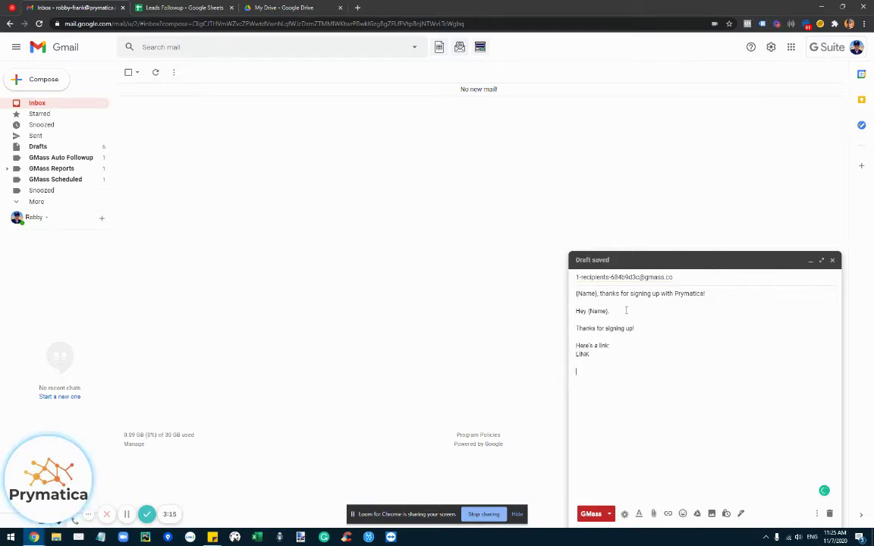
pyautogui.press('Return')
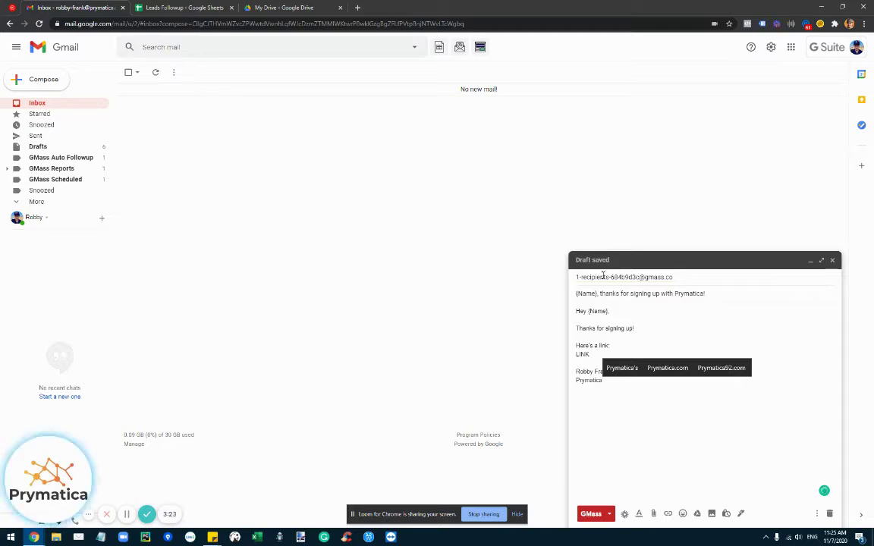
pyautogui.click(669, 332)
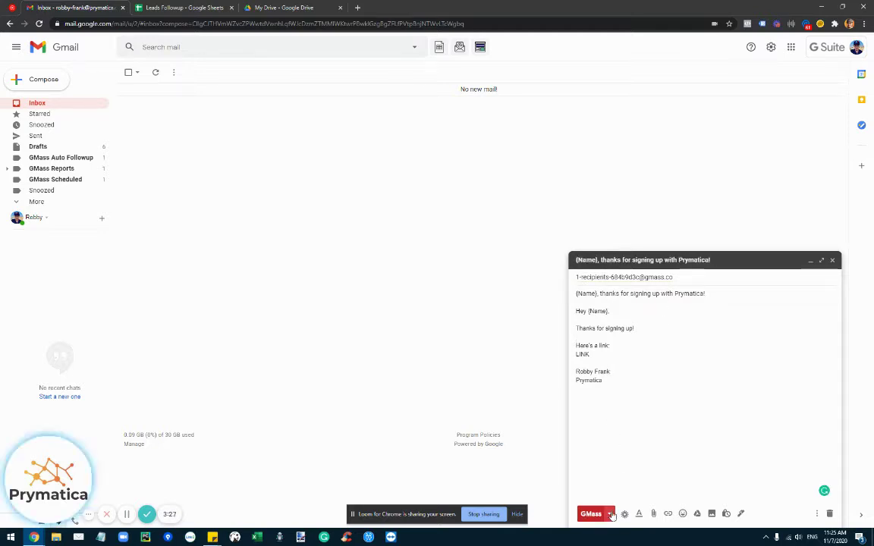
# - Insert the GMass unsubscribe line at the end of the draft and bring back the GMass settings
pyautogui.click(610, 514)
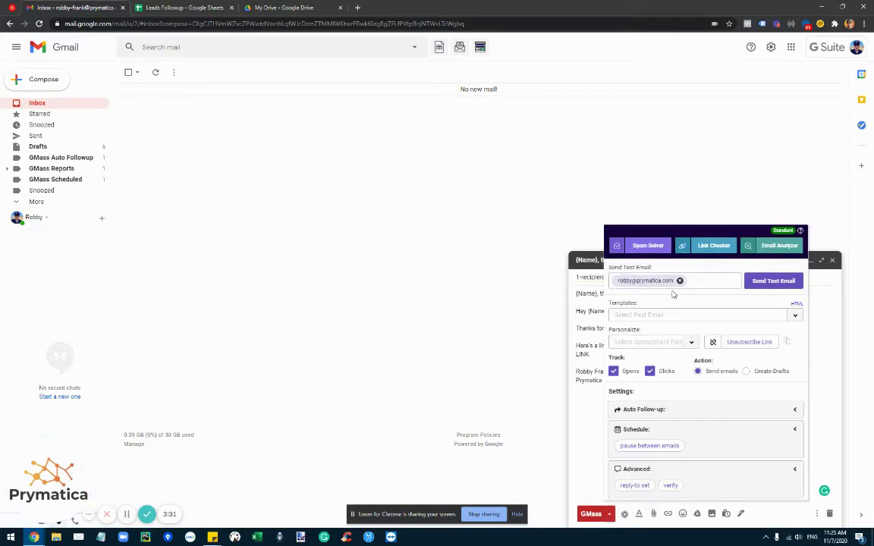
pyautogui.click(755, 343)
pyautogui.hotkey('ctrl', 'z')
pyautogui.click(678, 398)
pyautogui.click(610, 514)
pyautogui.click(759, 344)
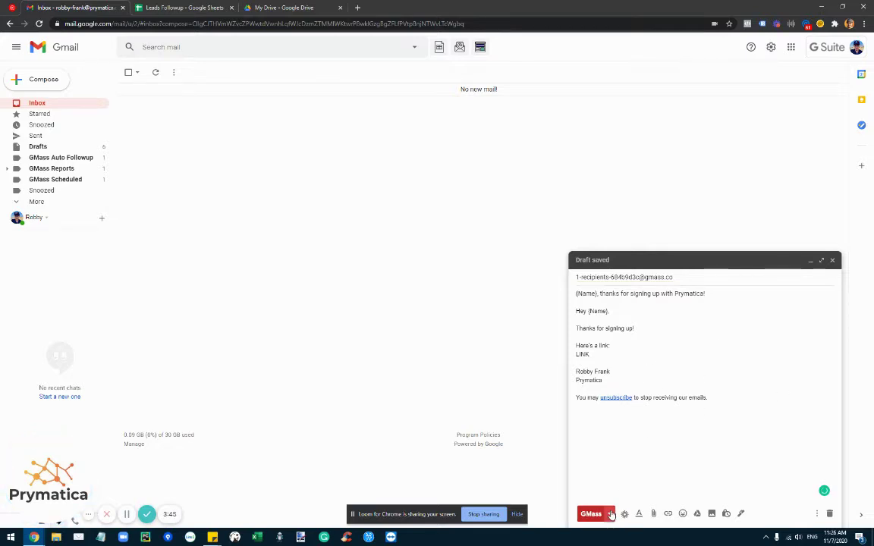
pyautogui.click(609, 514)
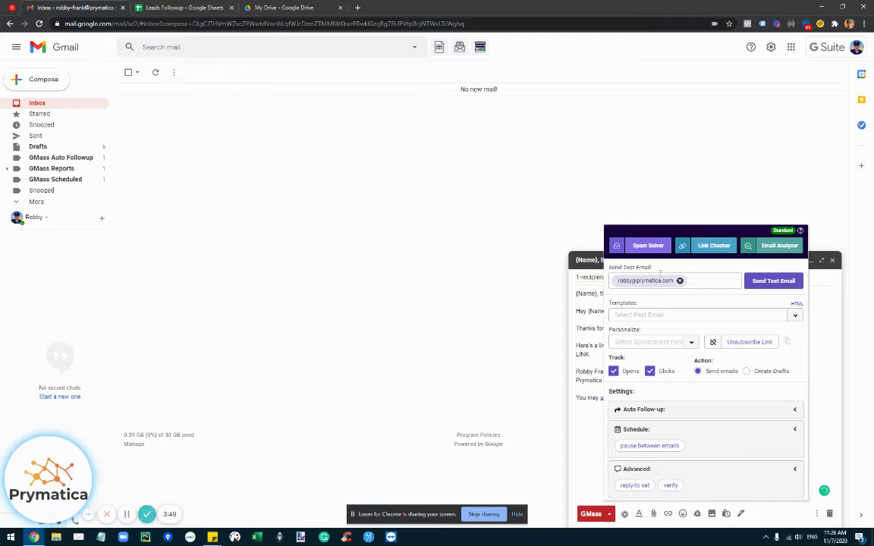
# - Enable auto follow-up stages 1–3 and give Stage 1 a No Open trigger with a send time
pyautogui.click(678, 410)
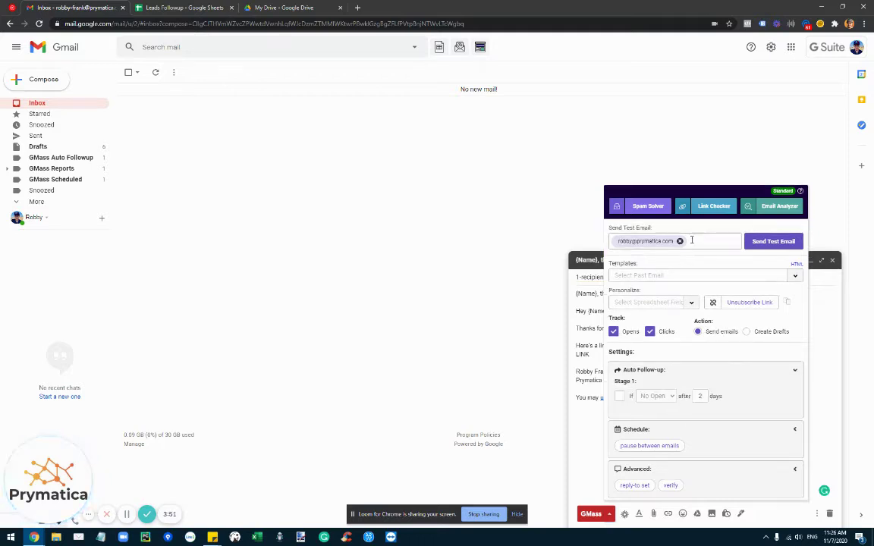
pyautogui.click(619, 397)
pyautogui.click(620, 397)
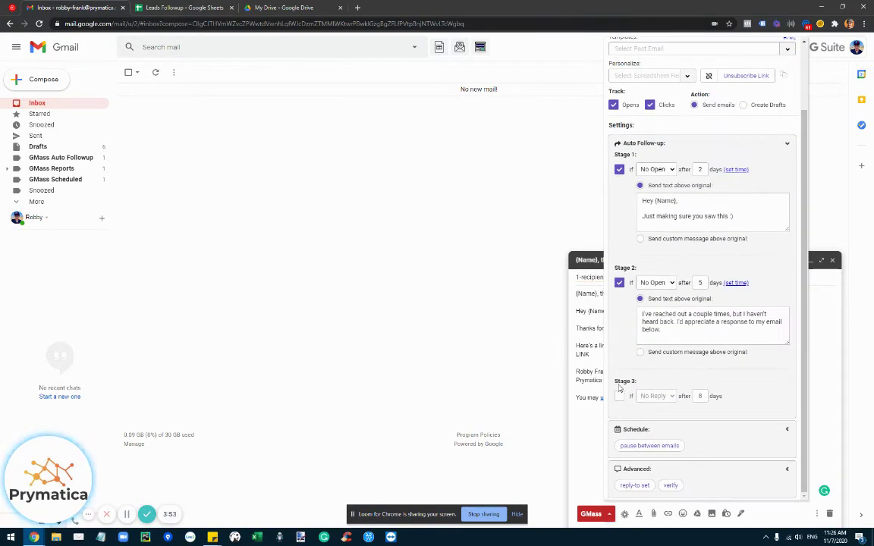
pyautogui.click(619, 394)
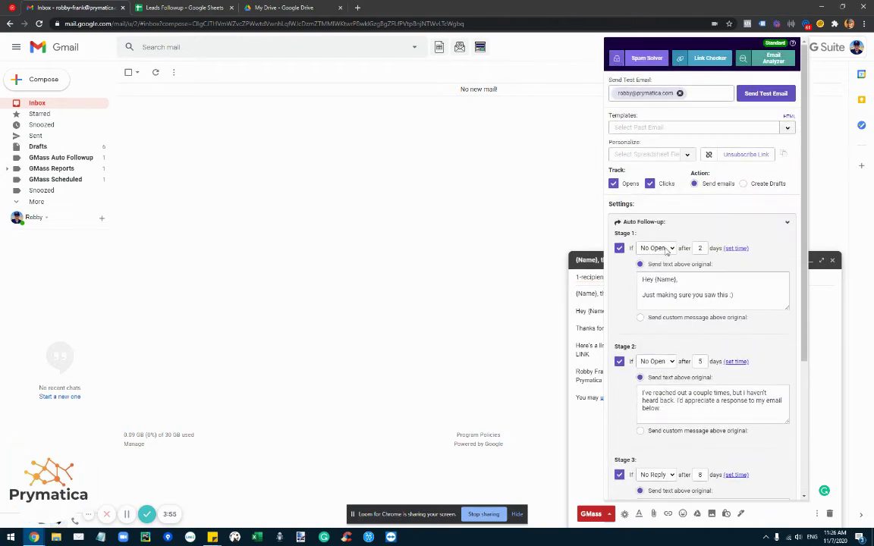
pyautogui.click(657, 249)
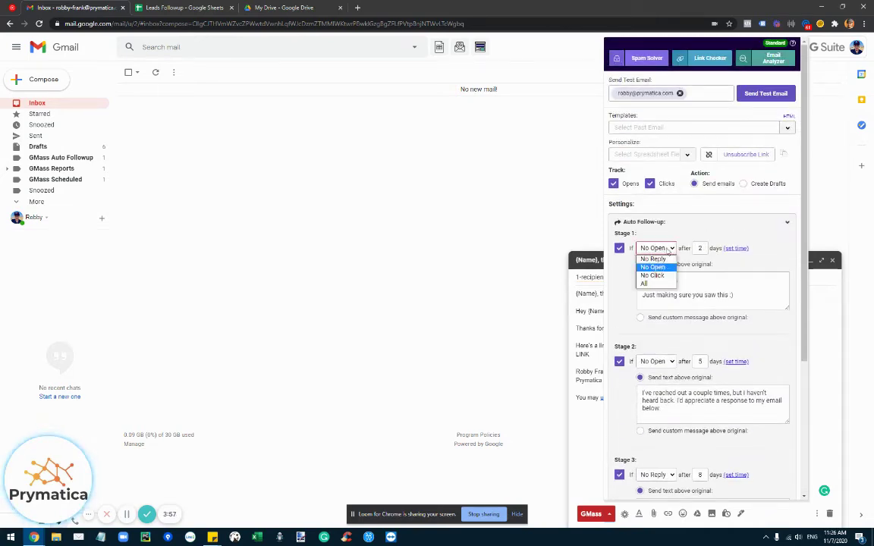
pyautogui.click(653, 270)
pyautogui.click(743, 249)
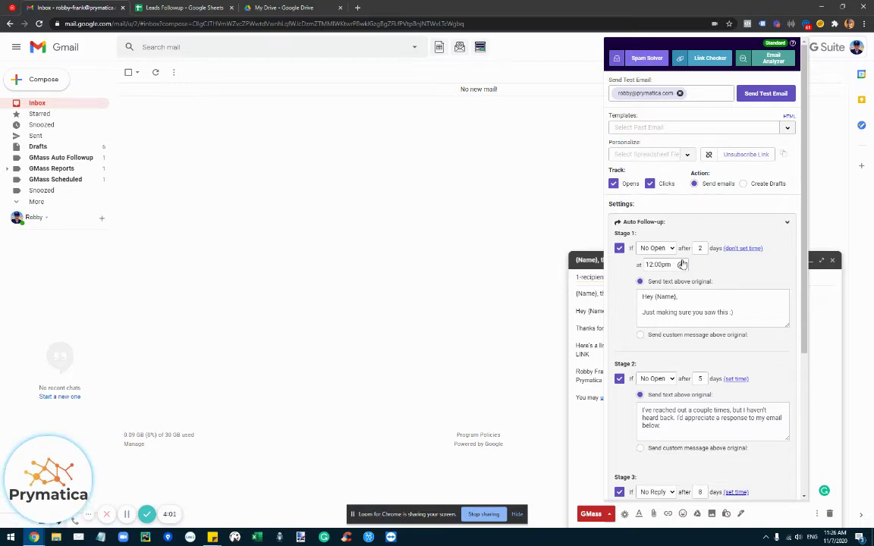
pyautogui.moveTo(645, 297); pyautogui.dragTo(738, 311)
pyautogui.click(727, 312)
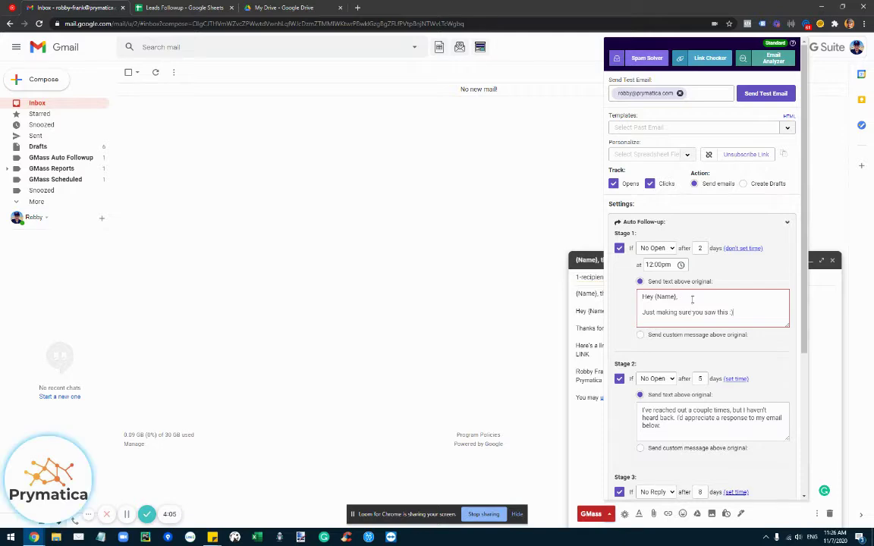
# - Enable follow-up stages 4 through 8, then switch auto follow-up off again
pyautogui.scroll(-3, 660, 311)
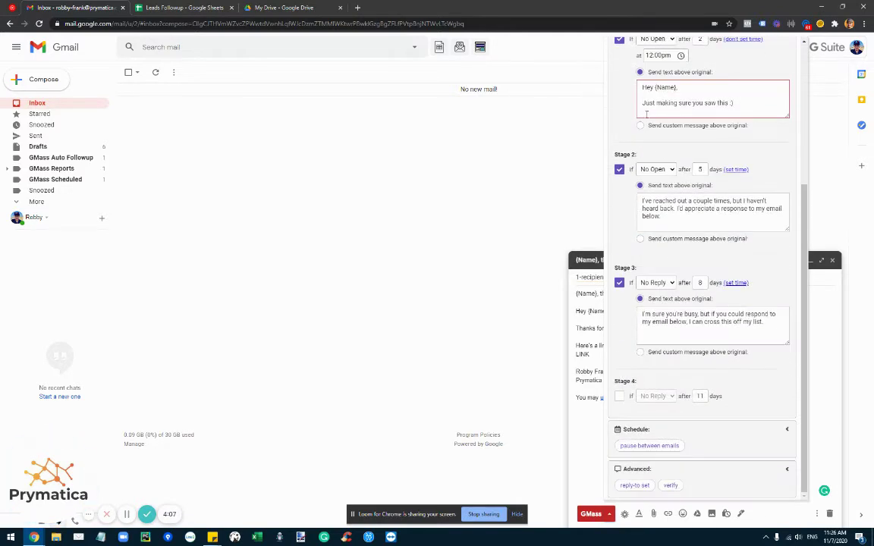
pyautogui.click(620, 396)
pyautogui.scroll(-2, 616, 393)
pyautogui.click(620, 397)
pyautogui.scroll(-2, 621, 396)
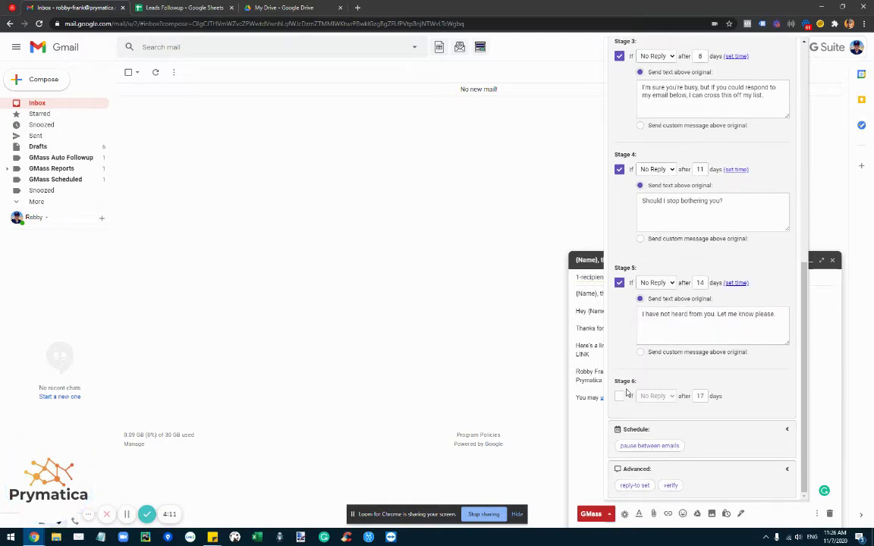
pyautogui.click(620, 396)
pyautogui.scroll(-2, 624, 401)
pyautogui.click(621, 396)
pyautogui.scroll(-2, 620, 396)
pyautogui.click(619, 396)
pyautogui.scroll(10, 657, 152)
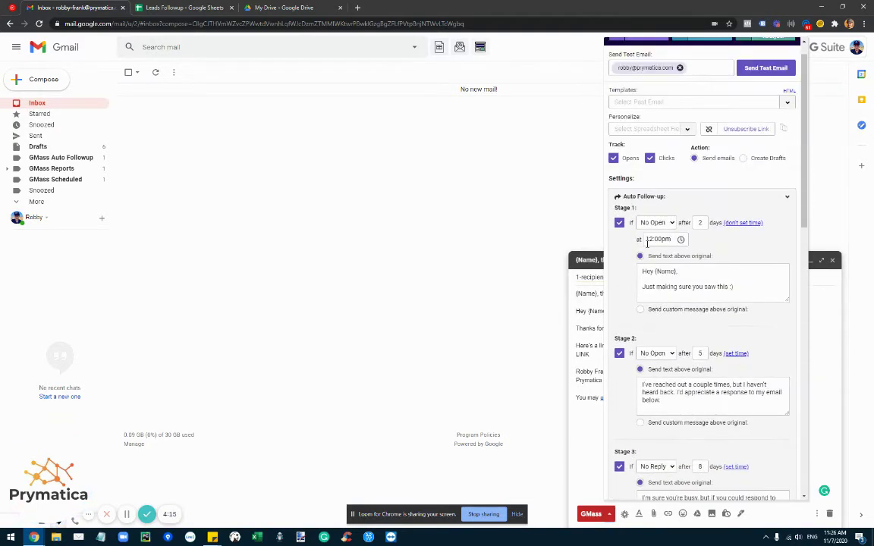
pyautogui.scroll(-10, 660, 289)
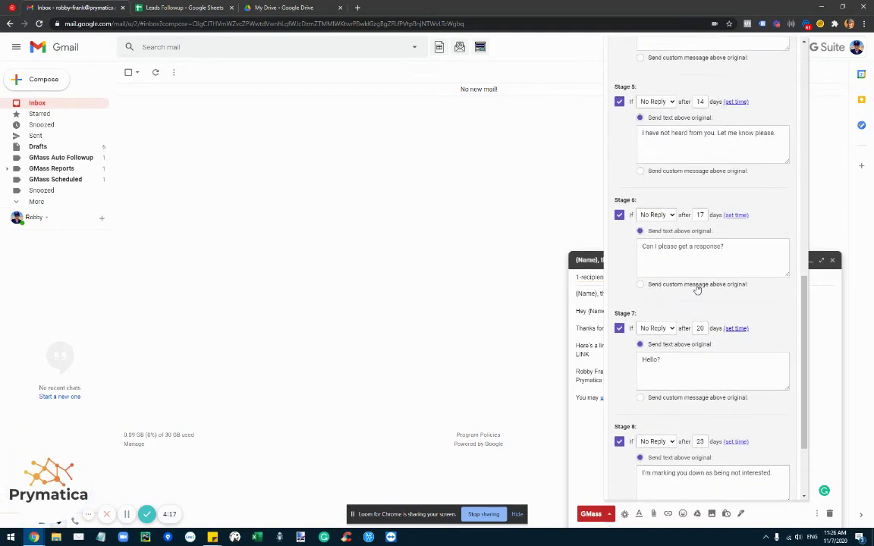
pyautogui.scroll(-2, 672, 357)
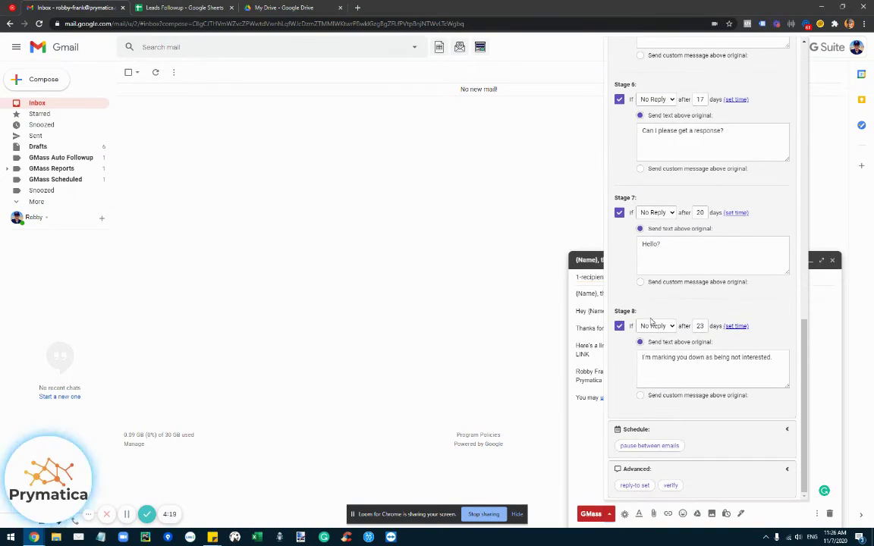
pyautogui.scroll(2, 663, 315)
pyautogui.scroll(-1, 630, 289)
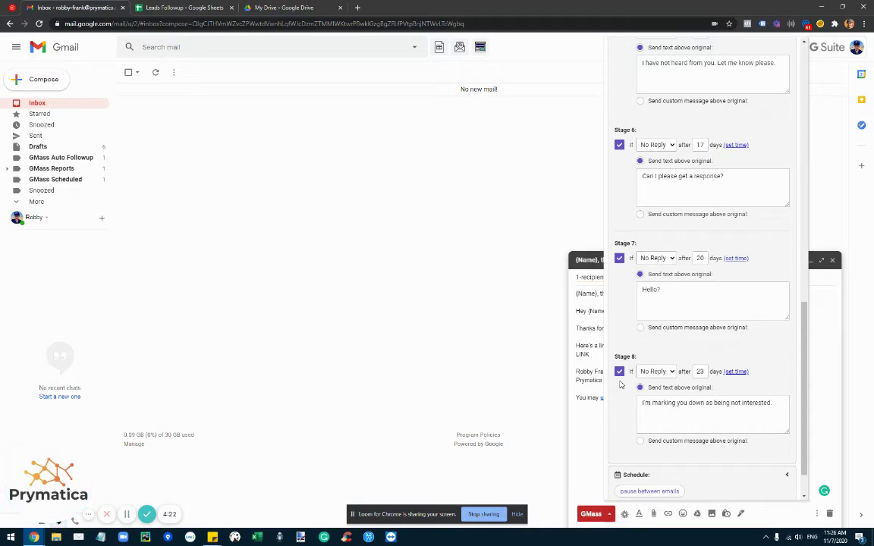
pyautogui.scroll(10, 615, 318)
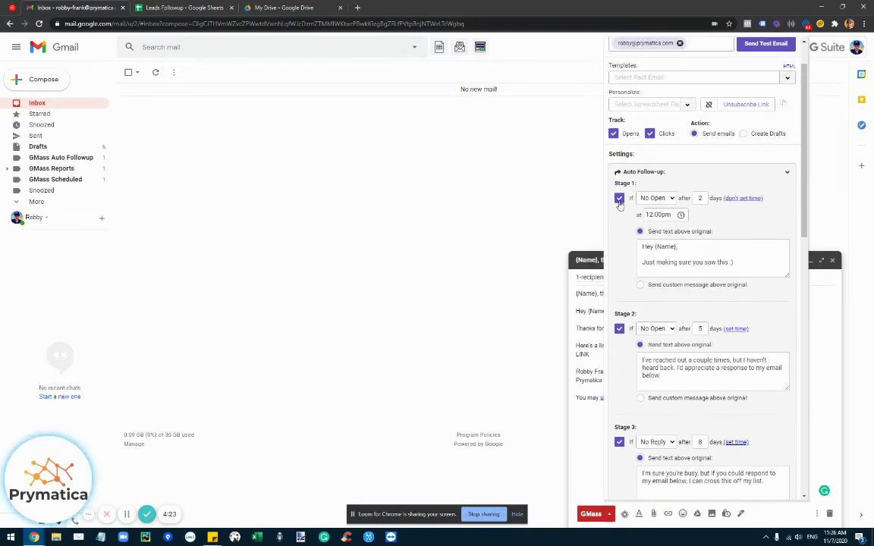
pyautogui.click(617, 200)
pyautogui.click(785, 430)
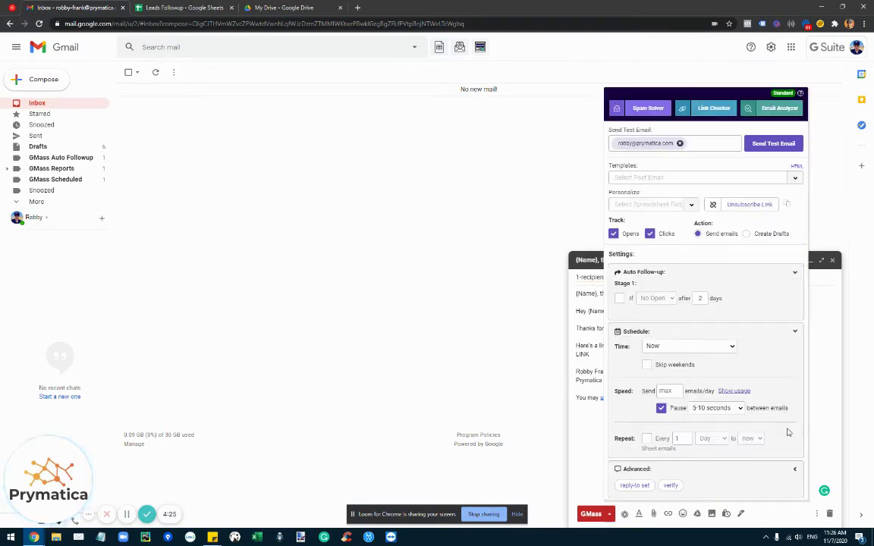
pyautogui.click(620, 299)
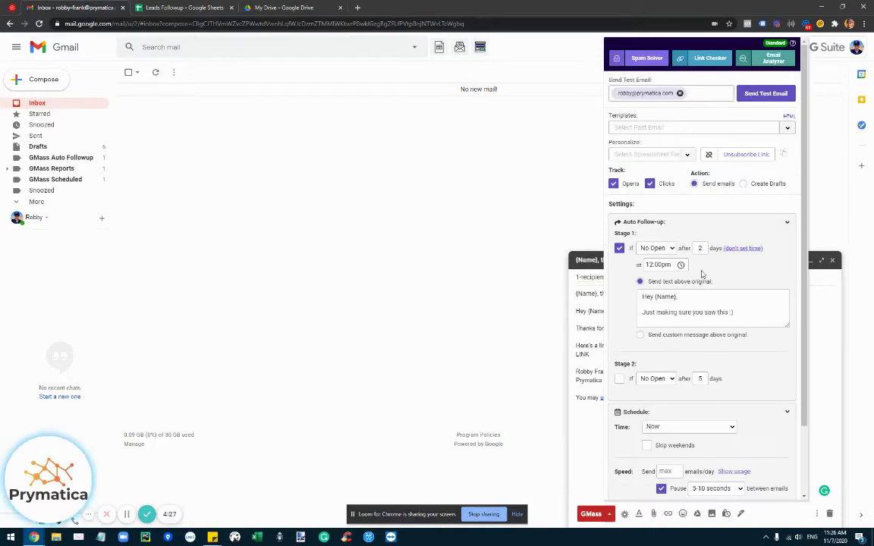
pyautogui.click(620, 378)
pyautogui.moveTo(687, 244); pyautogui.dragTo(624, 205)
pyautogui.click(620, 197)
pyautogui.click(620, 169)
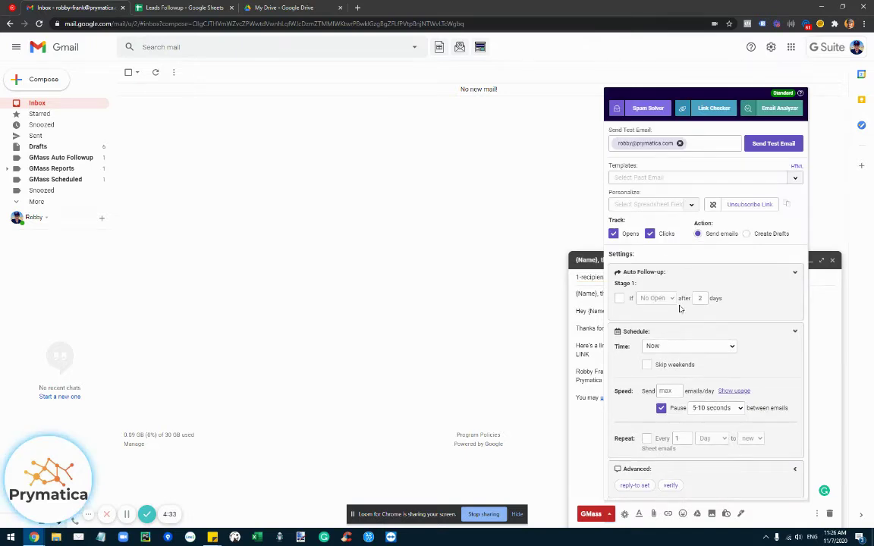
pyautogui.click(680, 348)
pyautogui.click(680, 353)
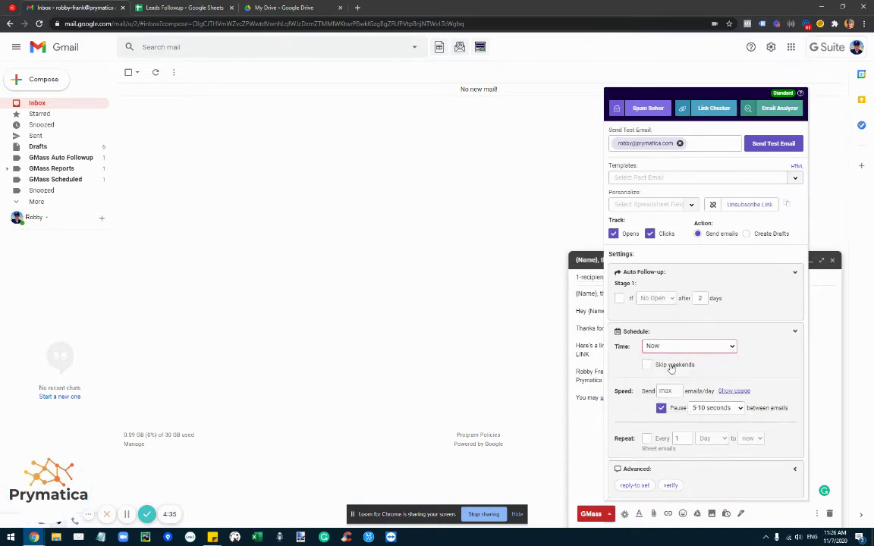
pyautogui.click(671, 367)
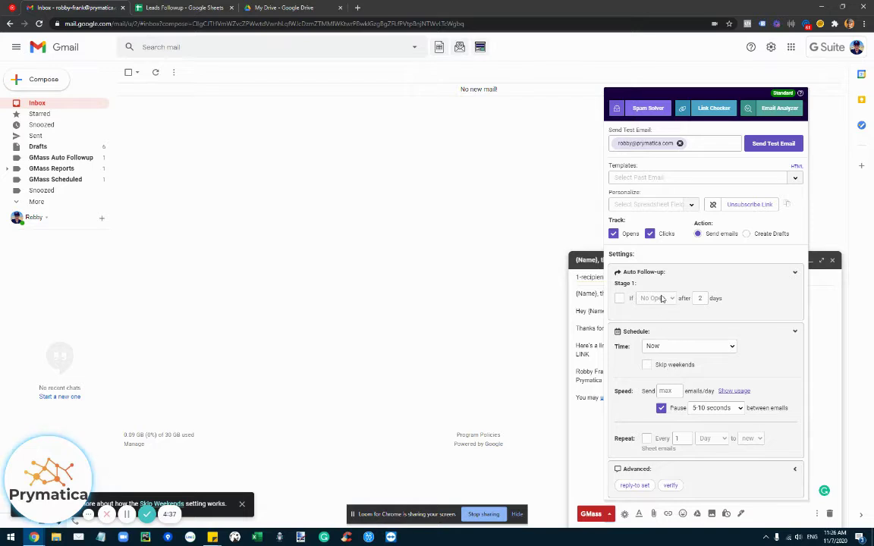
pyautogui.click(666, 391)
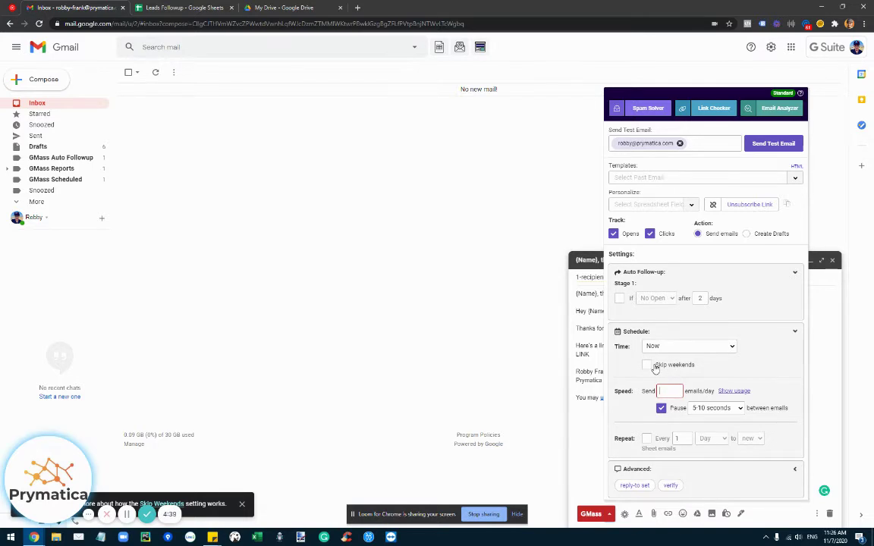
pyautogui.click(676, 402)
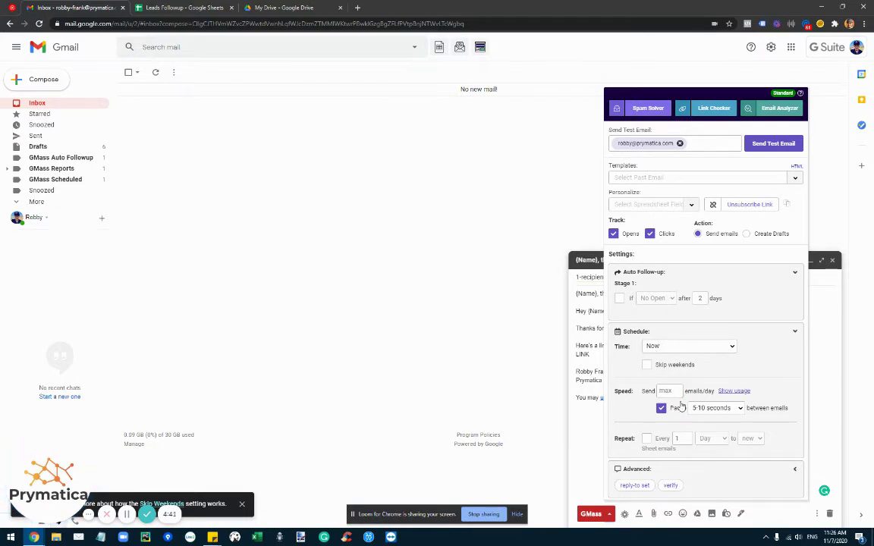
pyautogui.click(675, 391)
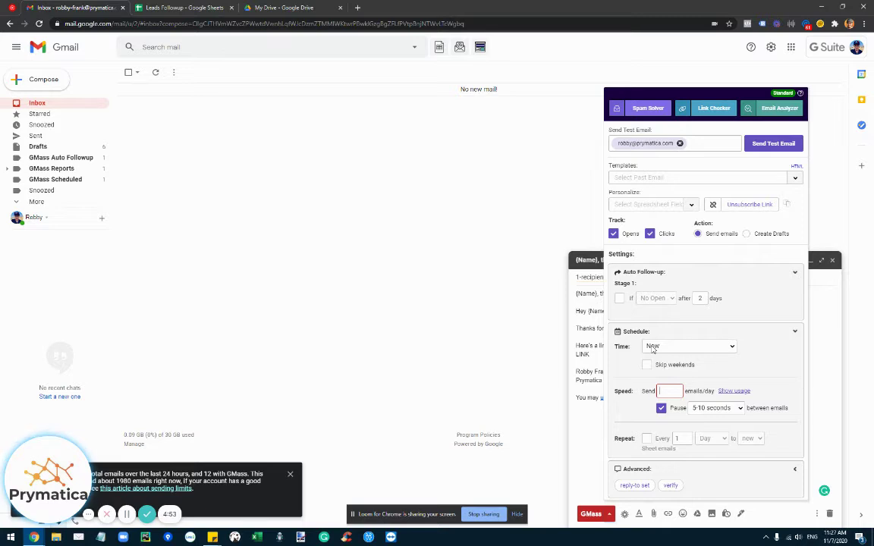
pyautogui.click(662, 410)
pyautogui.click(662, 409)
pyautogui.click(713, 408)
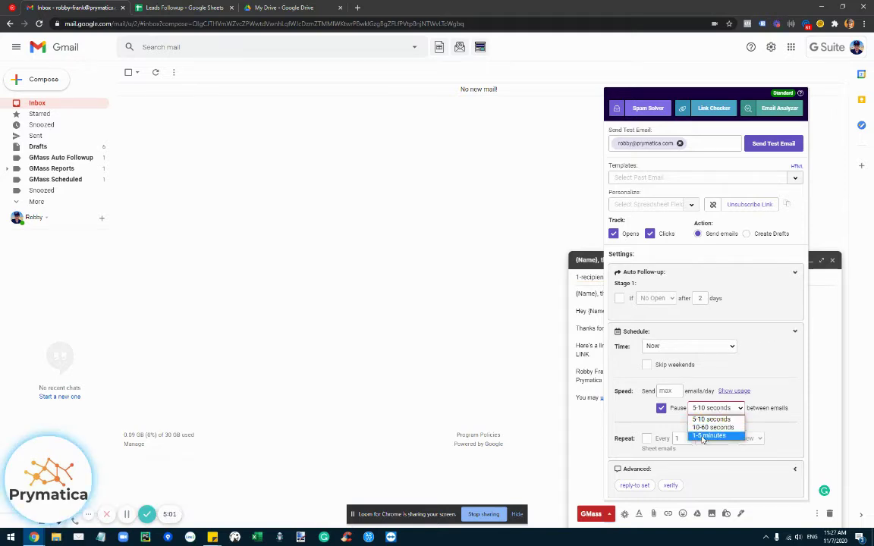
pyautogui.click(749, 335)
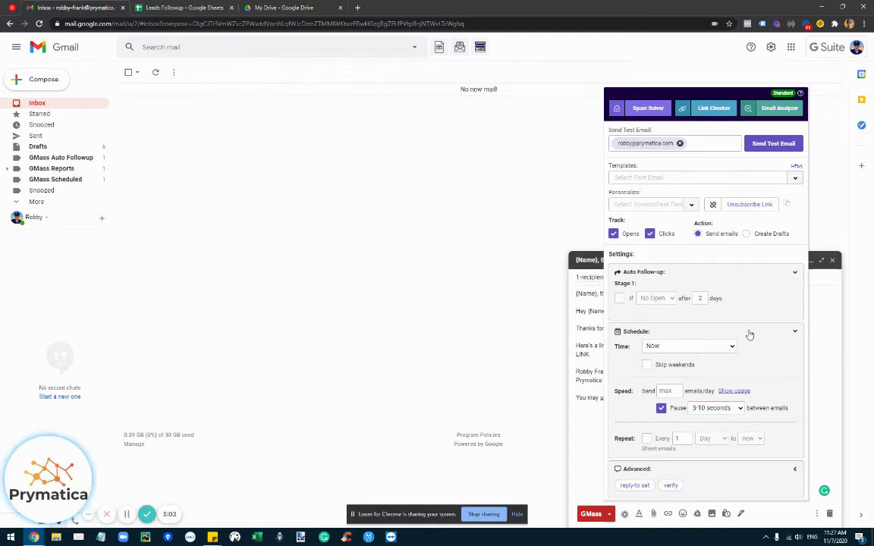
# - Turn on Repeat for the campaign, sending repeats to new sheet emails only
pyautogui.click(647, 439)
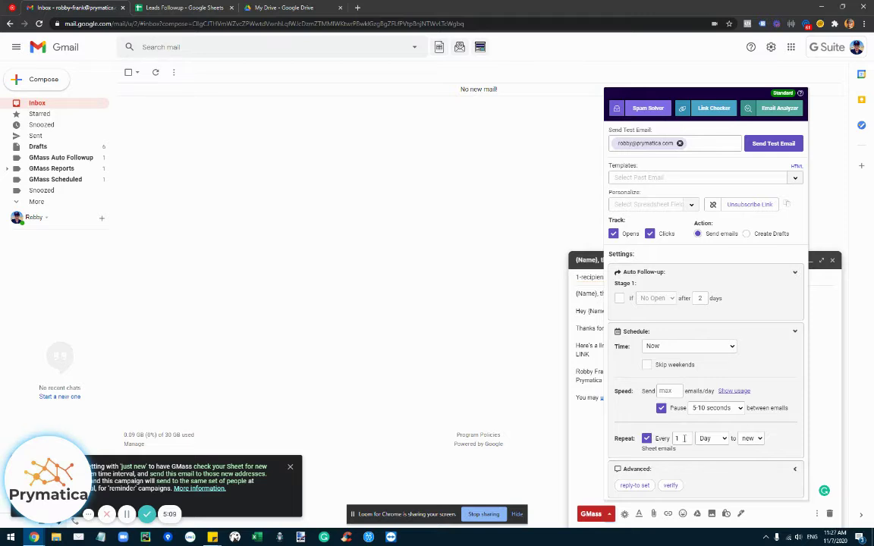
pyautogui.click(711, 439)
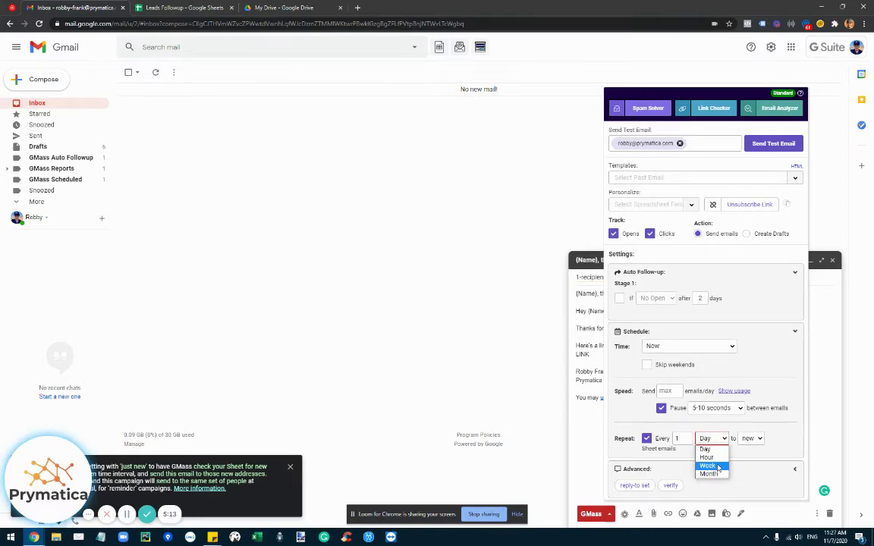
pyautogui.click(750, 438)
pyautogui.press('Escape')
pyautogui.click(181, 8)
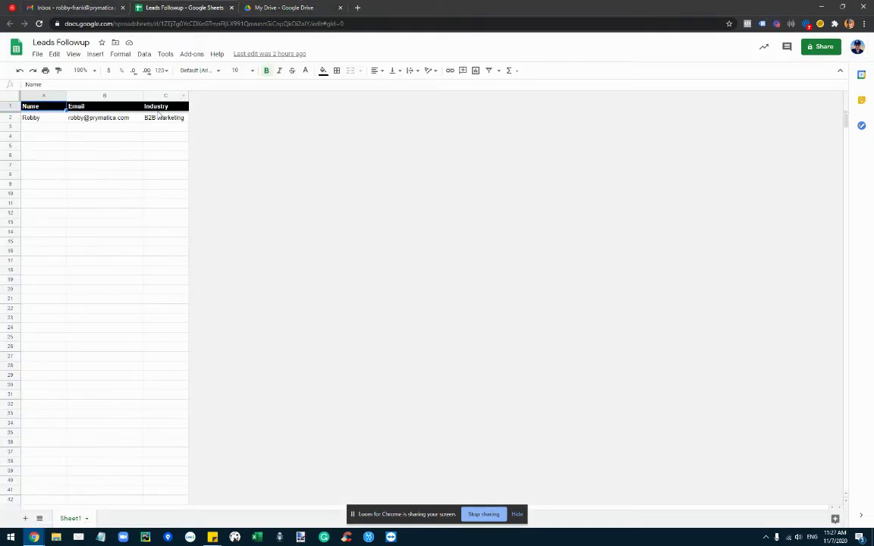
pyautogui.hotkey('ctrl', 'shift', 'Tab')
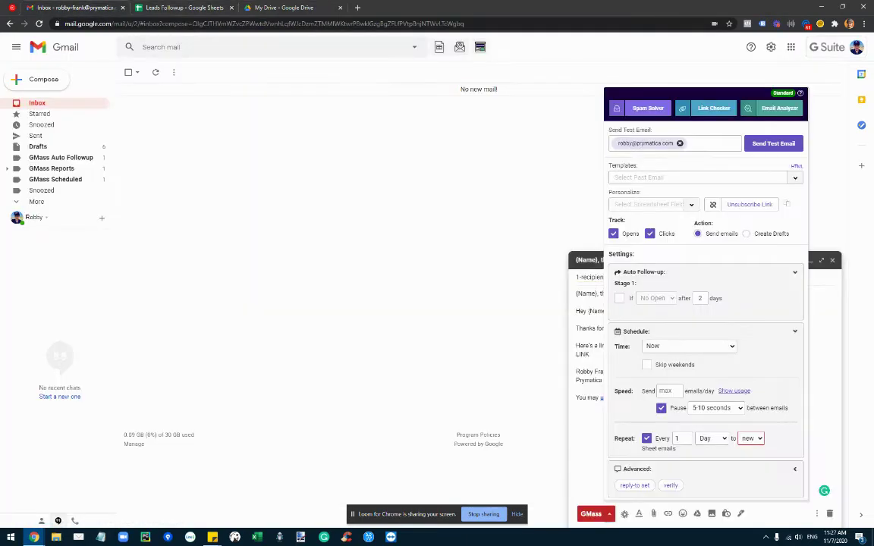
pyautogui.click(751, 439)
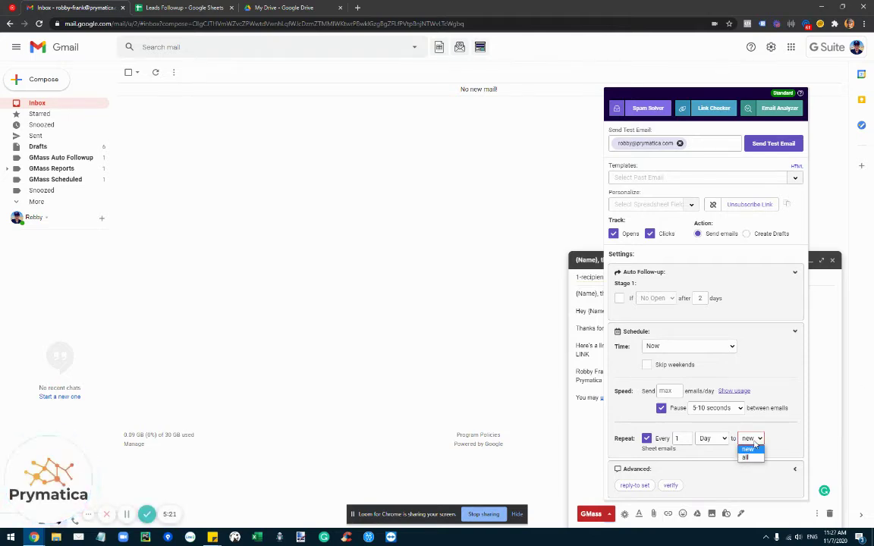
pyautogui.click(760, 440)
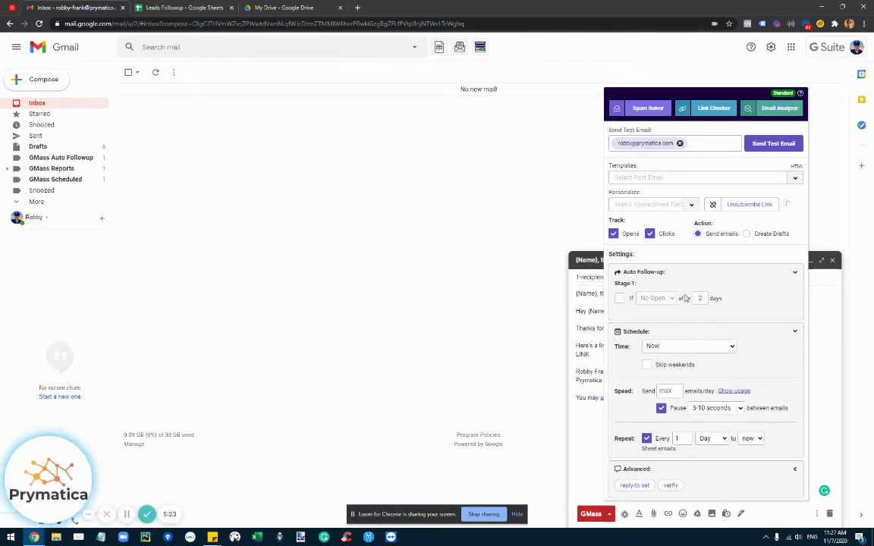
# - Inspect the empty rows below the lead in columns A–B of the Leads Followup sheet
pyautogui.click(194, 8)
pyautogui.hotkey('ctrl', 'shift', 'Tab')
pyautogui.hotkey('ctrl', 'Tab')
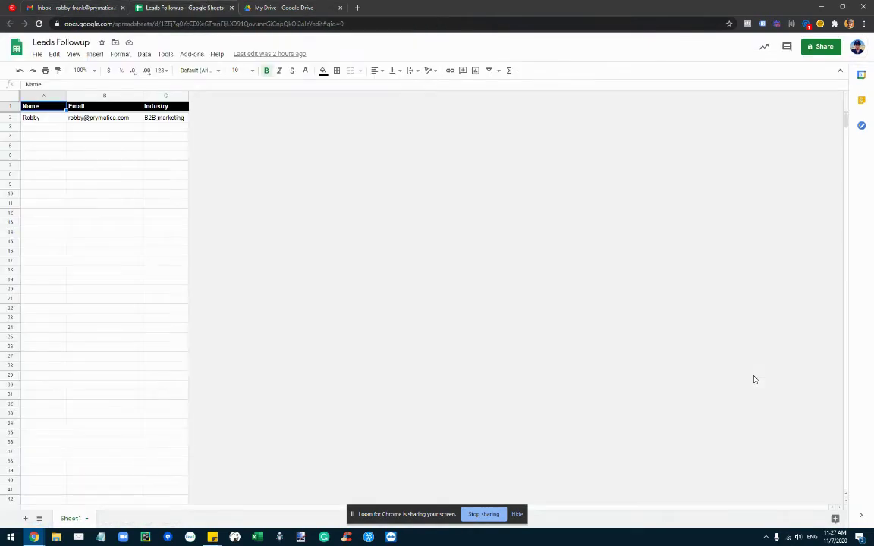
pyautogui.moveTo(30, 117); pyautogui.dragTo(114, 400)
pyautogui.click(136, 205)
pyautogui.moveTo(67, 132); pyautogui.dragTo(64, 199)
pyautogui.hotkey('ctrl', 'Tab')
pyautogui.hotkey('ctrl', 'Tab')
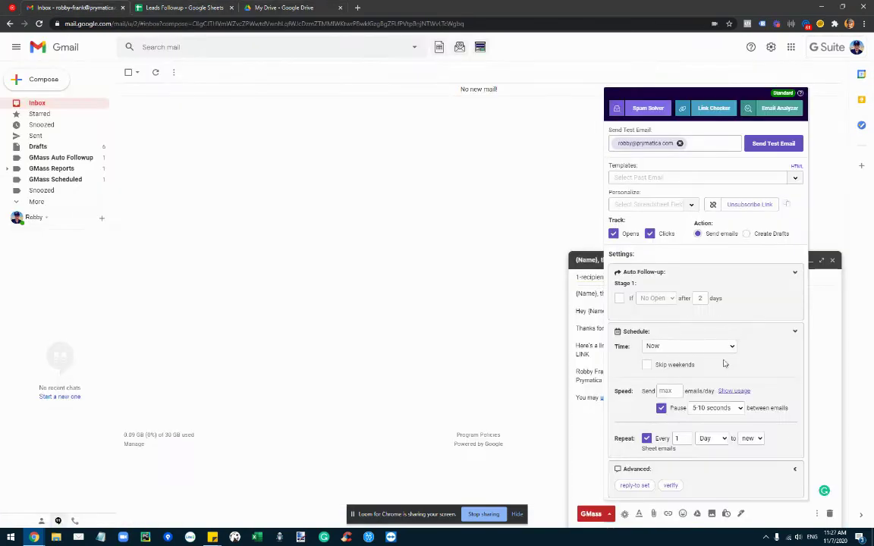
# - Change the repeat interval from Day to Hour and expand the Advanced settings
pyautogui.click(713, 439)
pyautogui.click(680, 439)
pyautogui.click(713, 439)
pyautogui.click(721, 459)
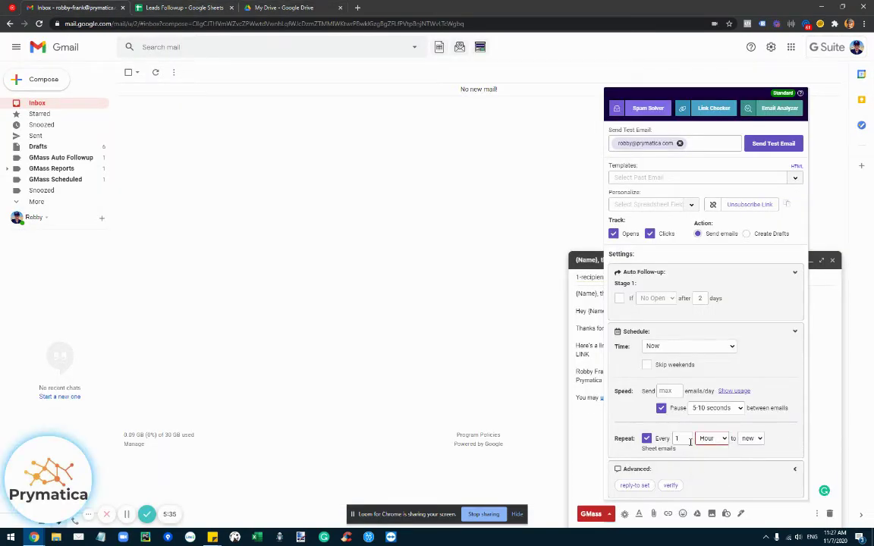
pyautogui.click(789, 472)
pyautogui.scroll(-2, 697, 353)
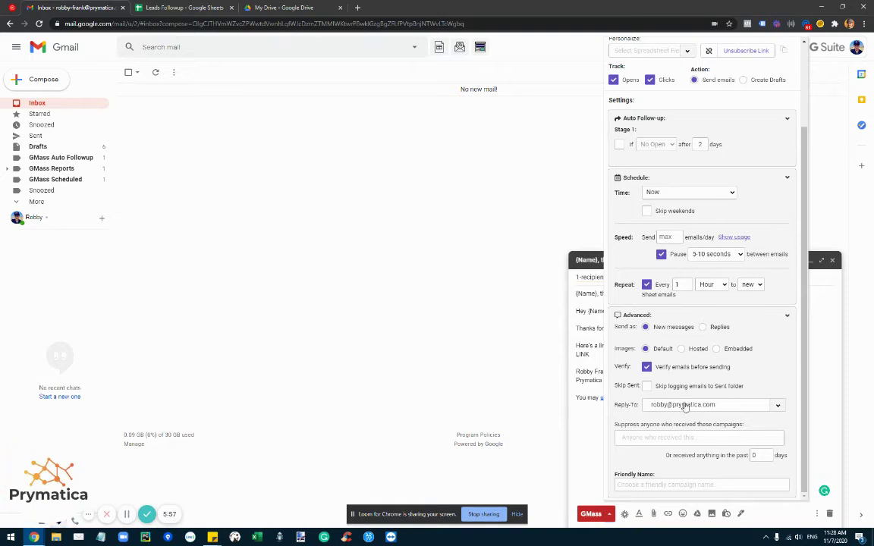
pyautogui.click(666, 407)
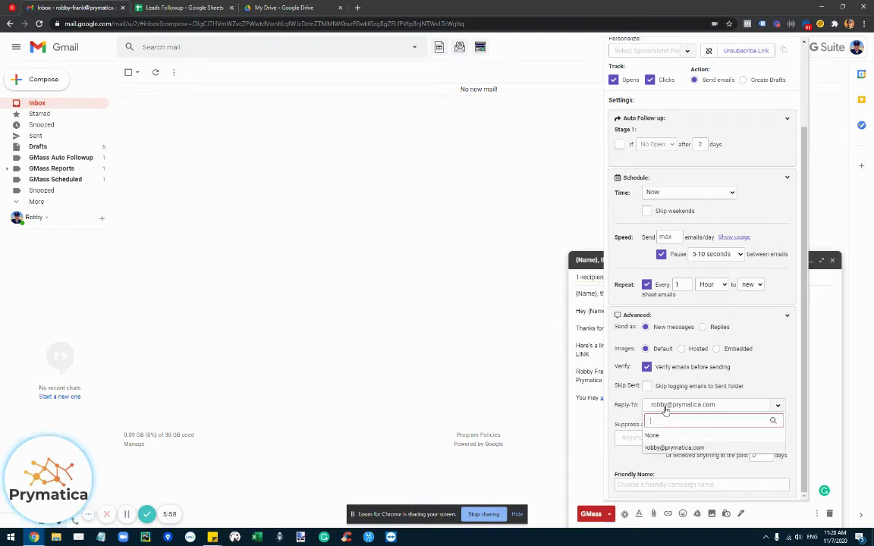
pyautogui.click(673, 448)
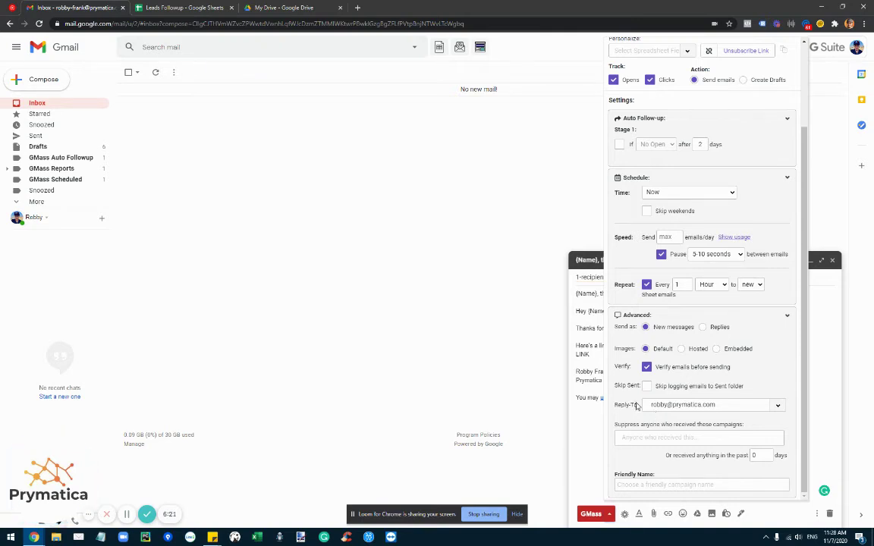
pyautogui.tripleClick(638, 415)
pyautogui.click(644, 437)
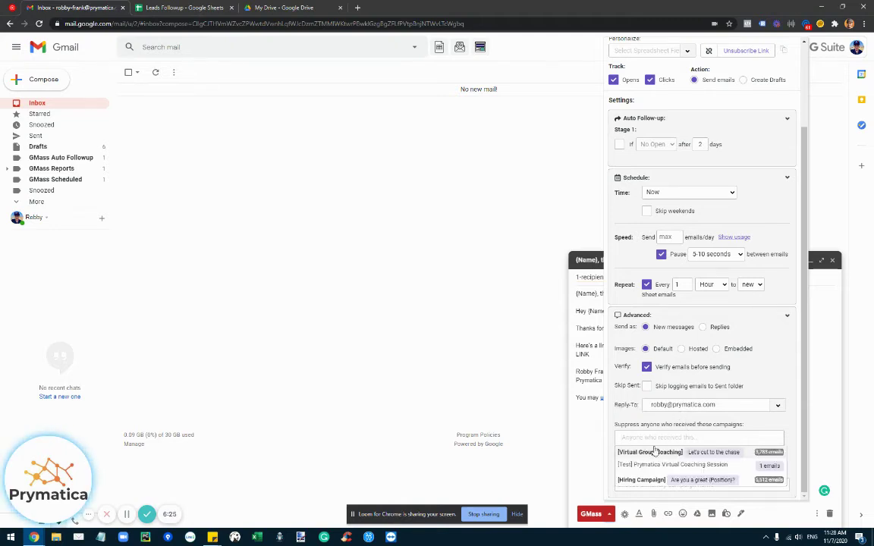
pyautogui.click(645, 438)
pyautogui.click(645, 438)
pyautogui.click(645, 438)
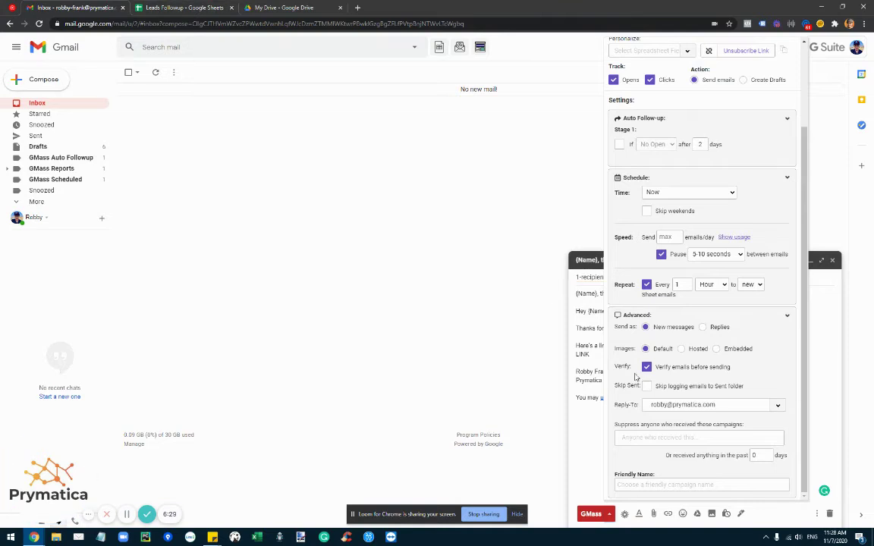
pyautogui.click(657, 438)
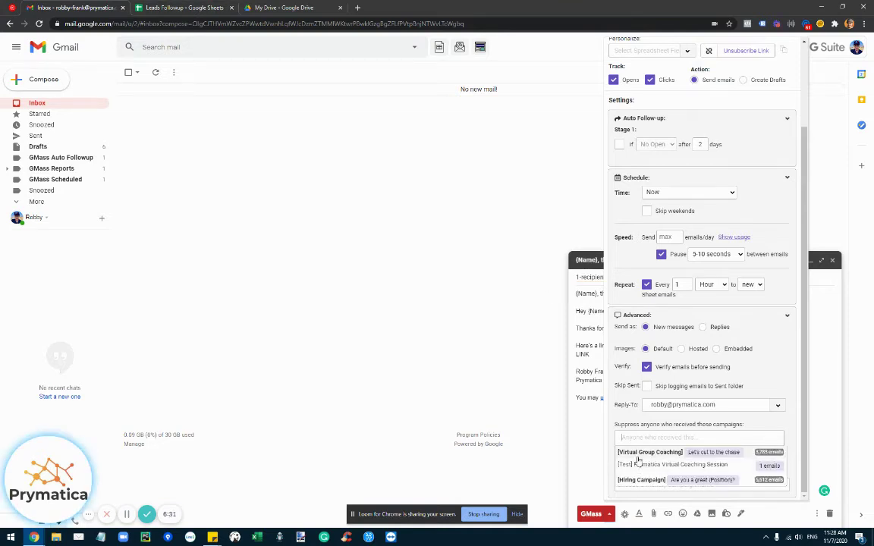
pyautogui.click(662, 441)
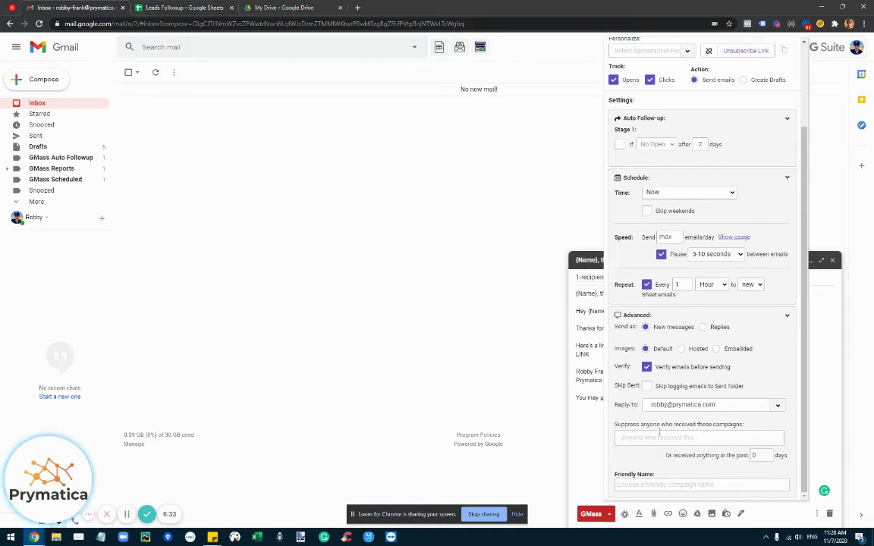
pyautogui.click(659, 479)
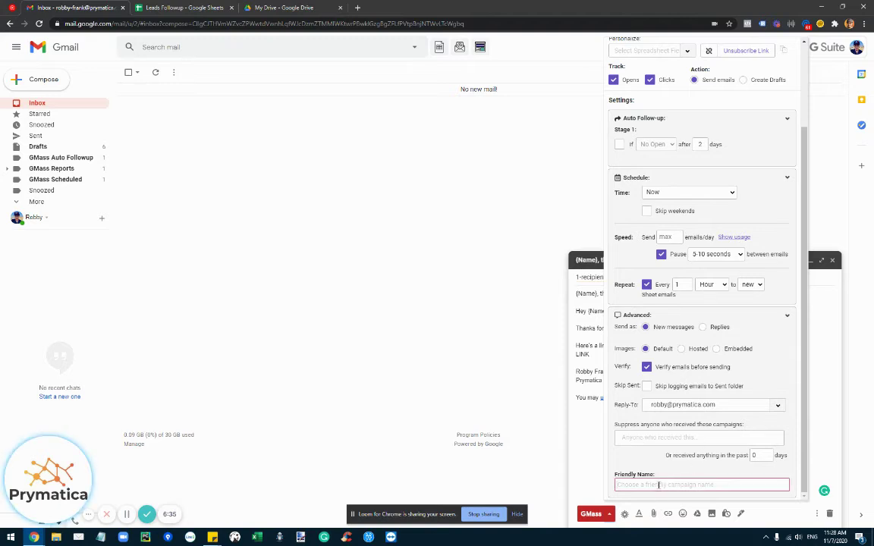
pyautogui.scroll(3, 645, 139)
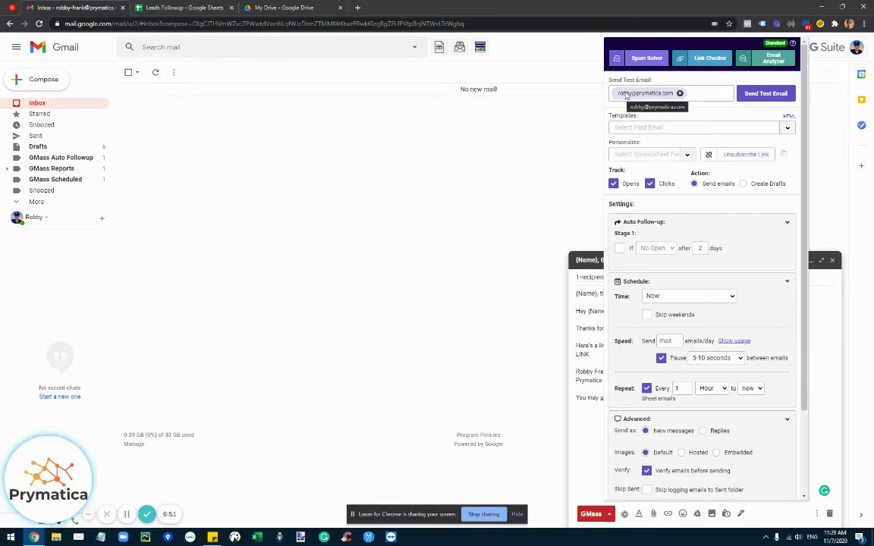
# - Review the lead's row A2:C2 in the Leads Followup sheet, then close the draft's GMass settings panel
pyautogui.click(182, 7)
pyautogui.click(37, 133)
pyautogui.click(120, 119)
pyautogui.hotkey('ctrl', 'shift', 'Tab')
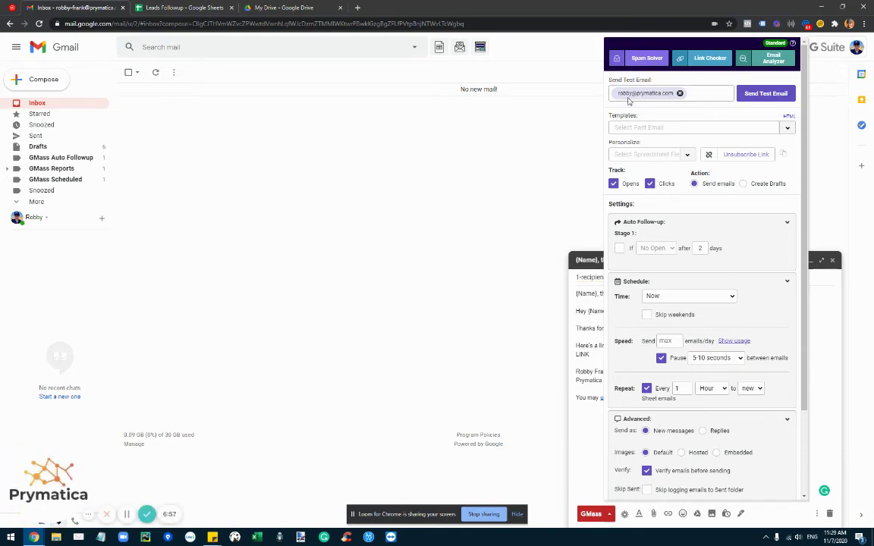
pyautogui.hotkey('ctrl', 'Tab')
pyautogui.hotkey('ctrl', 'shift', 'Tab')
pyautogui.hotkey('ctrl', 'Tab')
pyautogui.press('Left')
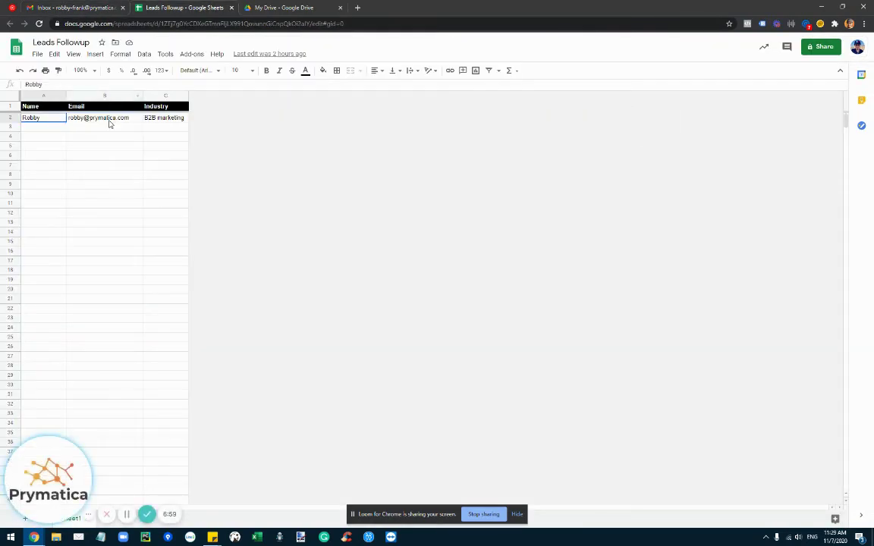
pyautogui.keyDown('shift'); pyautogui.click(166, 119); pyautogui.keyUp('shift')
pyautogui.click(57, 121)
pyautogui.hotkey('ctrl', 'shift', 'Tab')
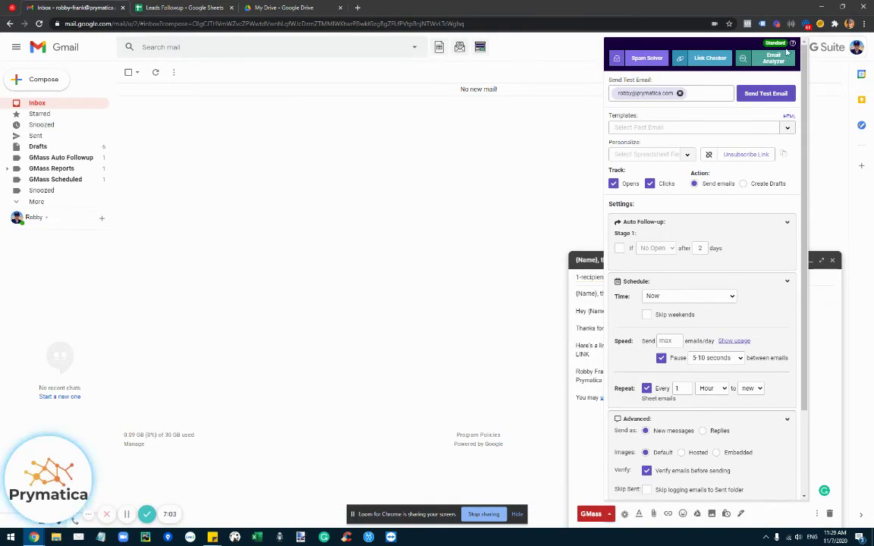
pyautogui.click(470, 240)
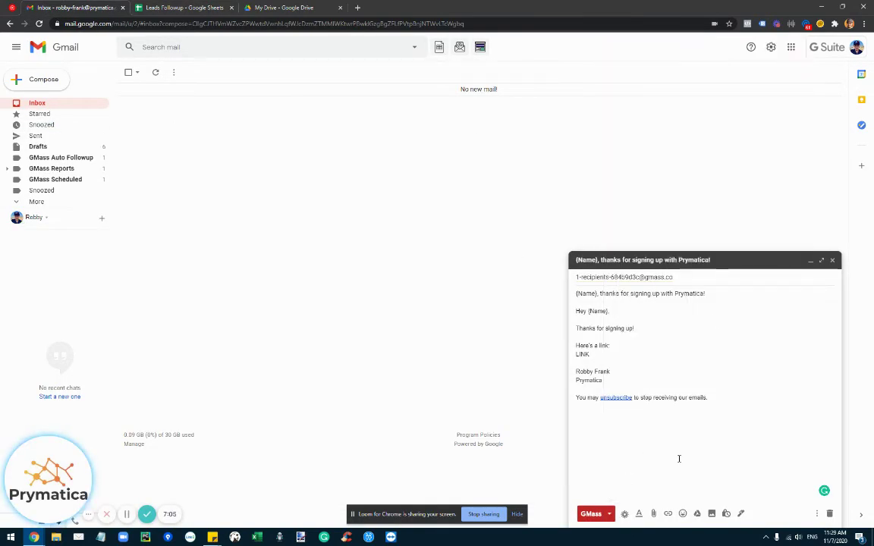
# - Close the mail-merge draft and bring the GMass campaigns dashboard to the front
pyautogui.click(833, 261)
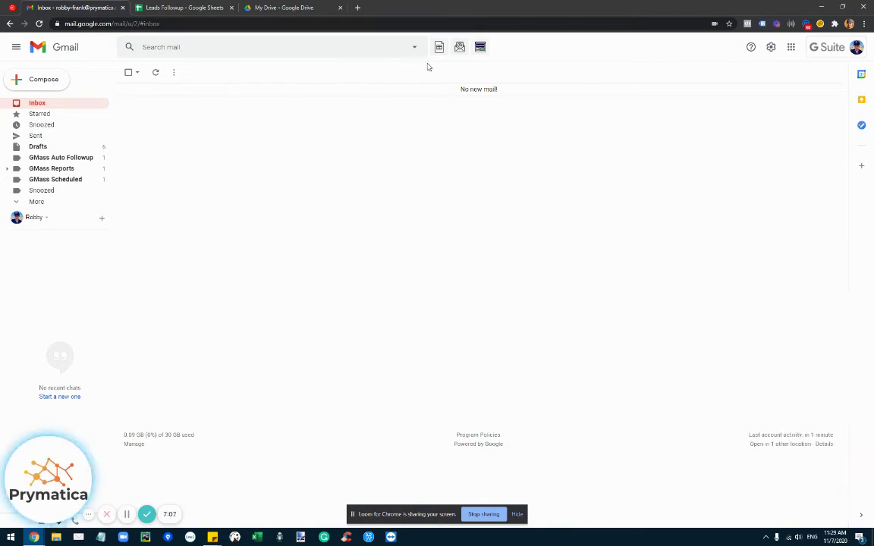
pyautogui.click(487, 47)
pyautogui.press('super+Tab')
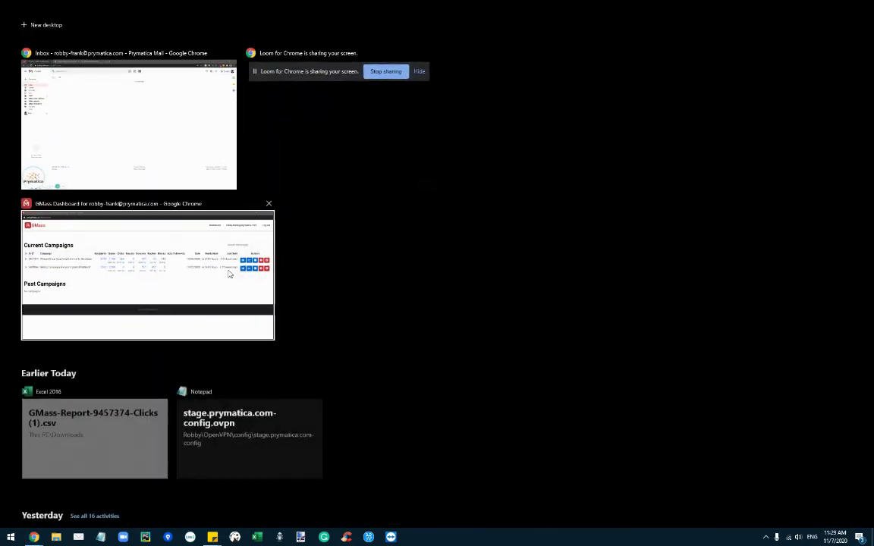
pyautogui.click(228, 274)
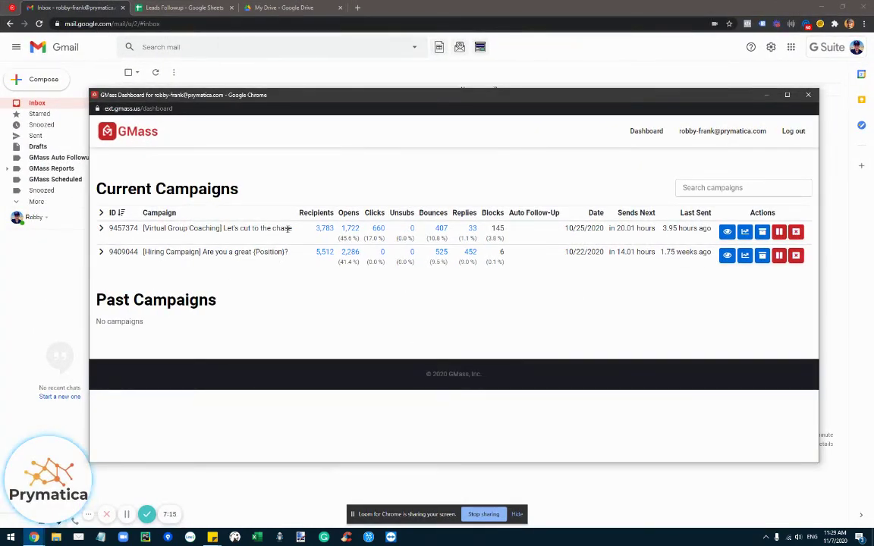
# - Review the two current campaigns, including Hiring Campaign, then return to the Gmail inbox
pyautogui.doubleClick(150, 229)
pyautogui.moveTo(149, 229); pyautogui.dragTo(287, 264)
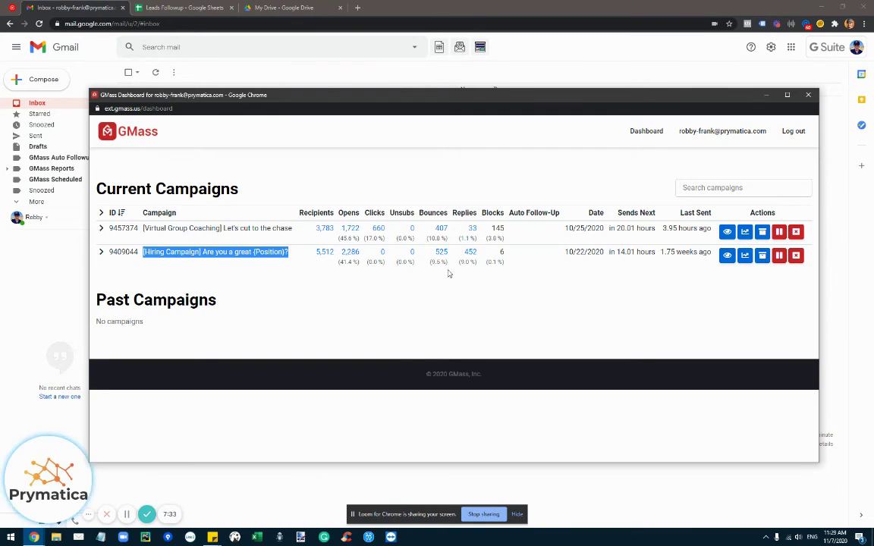
pyautogui.click(360, 191)
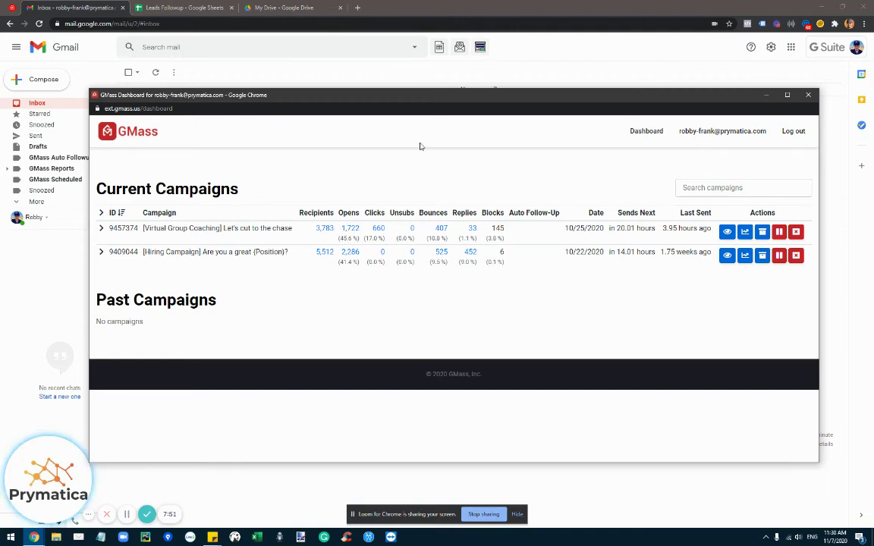
pyautogui.click(723, 83)
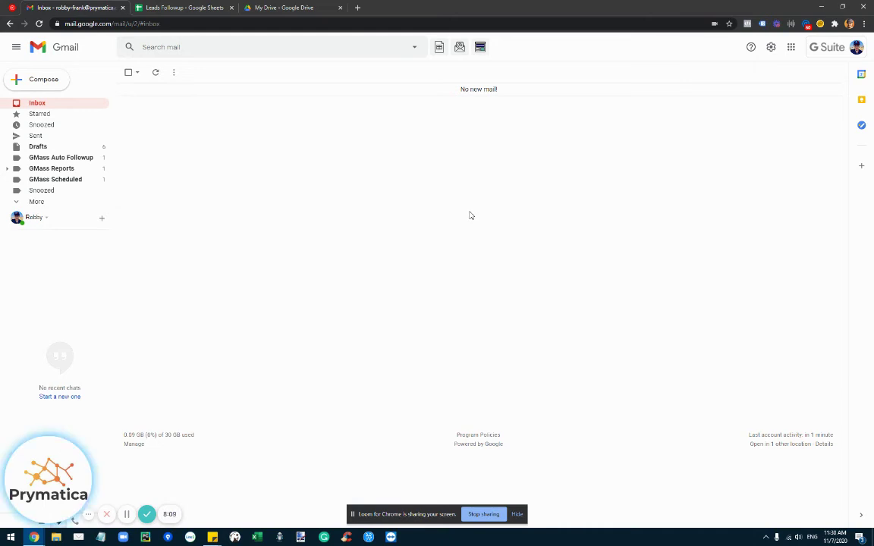
pyautogui.hotkey('ctrl', 'Tab')
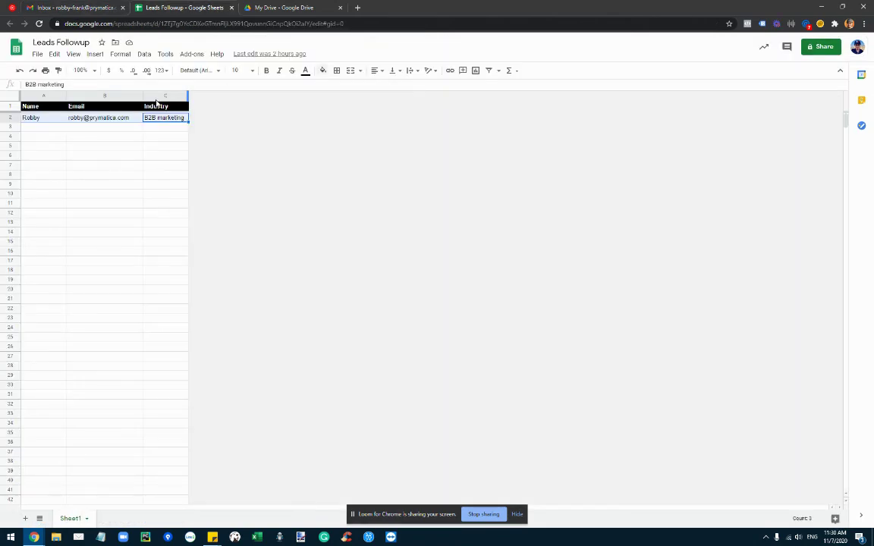
pyautogui.click(104, 222)
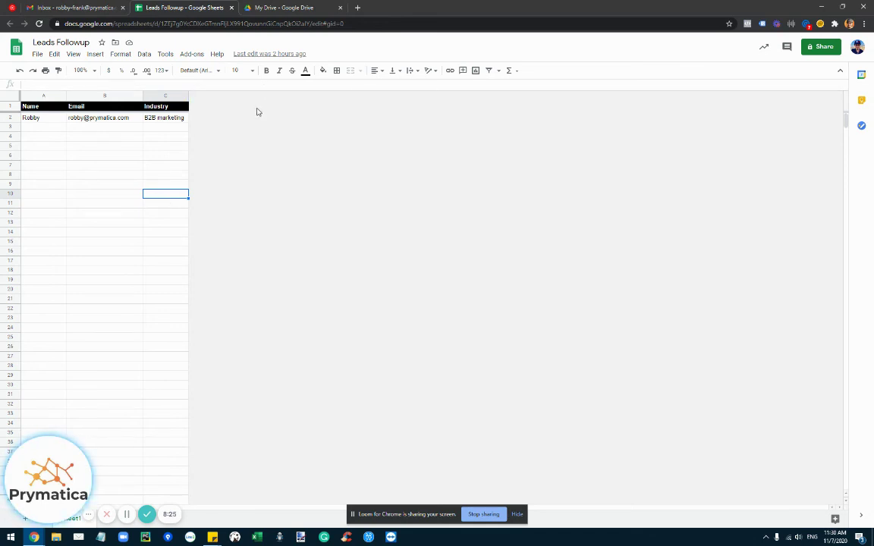
pyautogui.moveTo(60, 117); pyautogui.dragTo(61, 330)
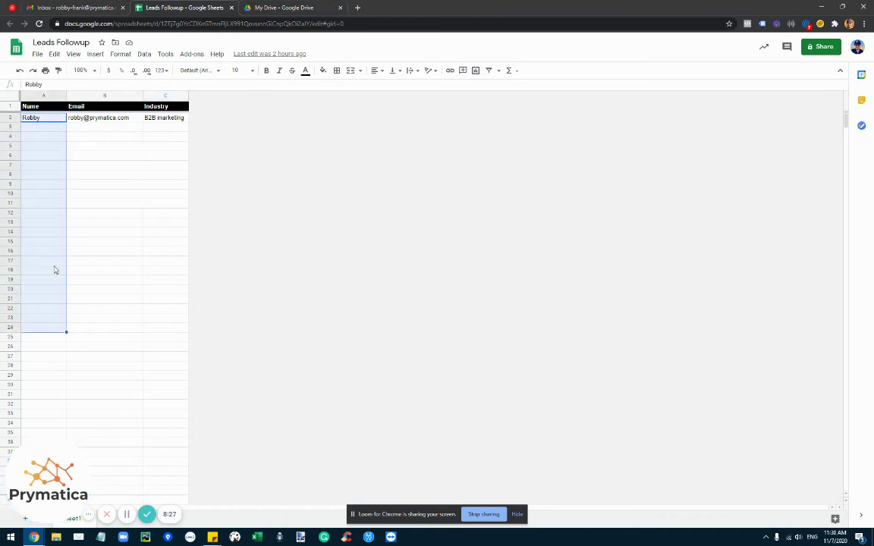
pyautogui.click(75, 215)
pyautogui.moveTo(54, 118); pyautogui.dragTo(70, 373)
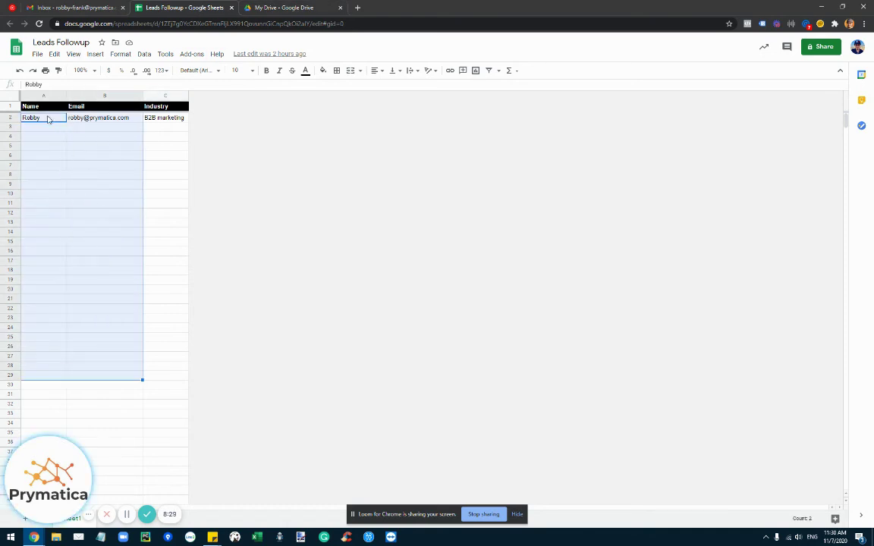
pyautogui.moveTo(48, 119); pyautogui.dragTo(38, 387)
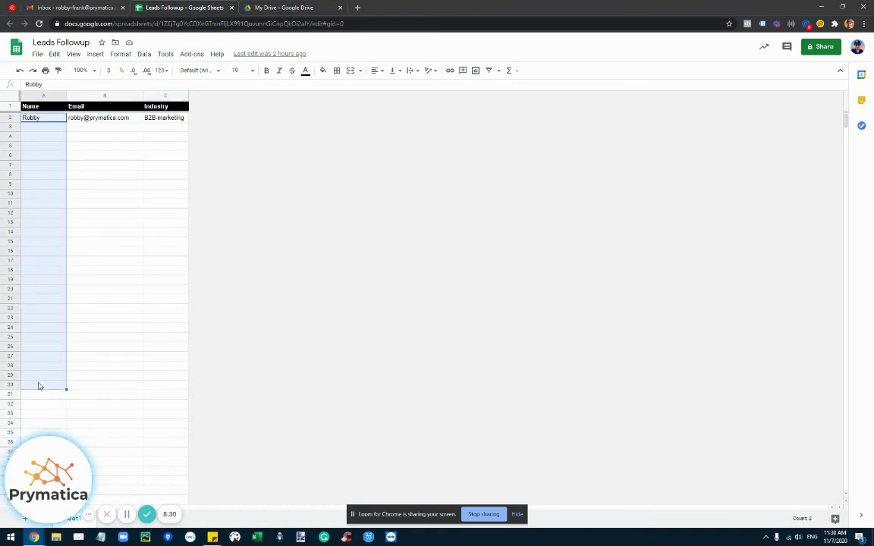
pyautogui.scroll(-1, 82, 143)
pyautogui.click(83, 140)
pyautogui.scroll(1, 83, 143)
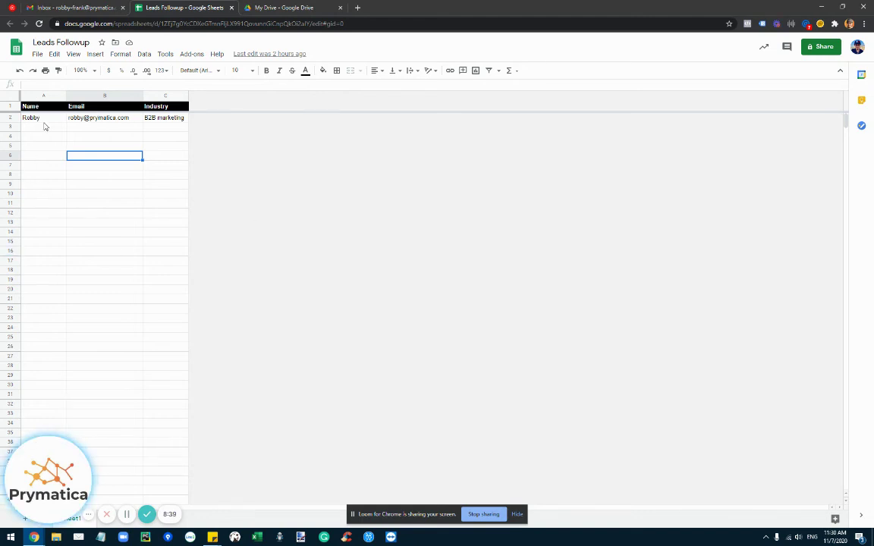
pyautogui.moveTo(44, 119); pyautogui.dragTo(51, 327)
pyautogui.scroll(-5, 84, 243)
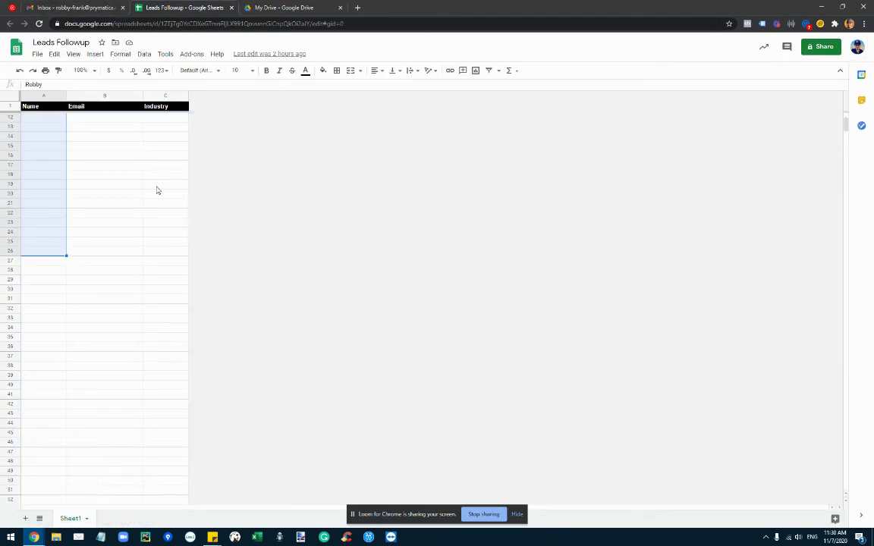
pyautogui.click(152, 156)
pyautogui.scroll(5, 117, 170)
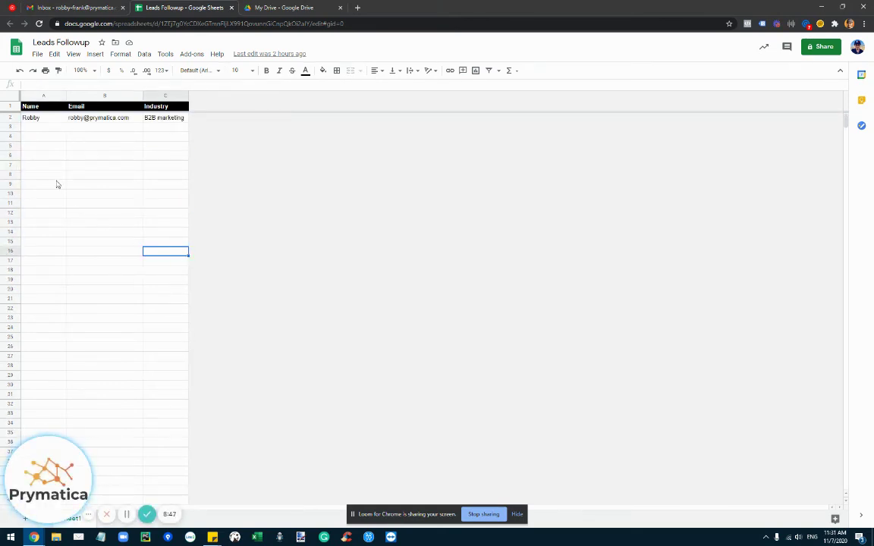
pyautogui.moveTo(87, 127); pyautogui.dragTo(47, 357)
pyautogui.click(101, 261)
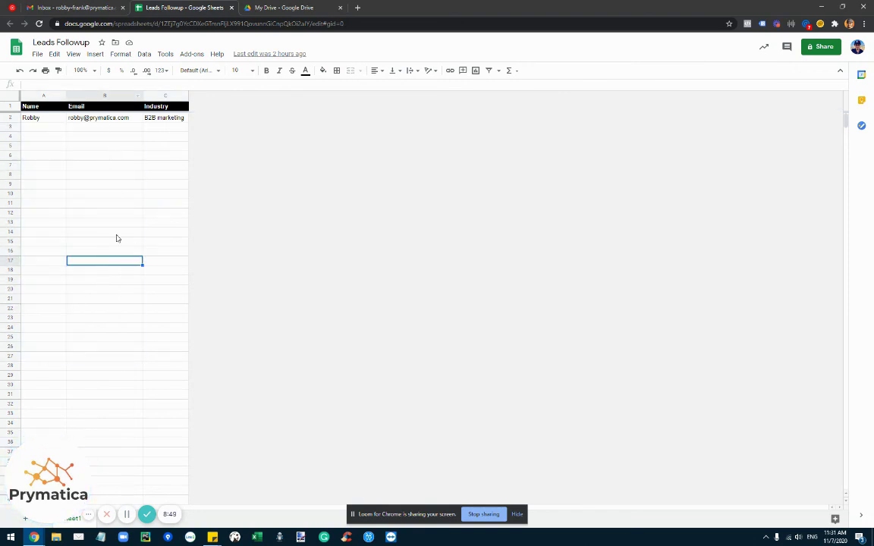
pyautogui.hotkey('ctrl', 'shift', 'Tab')
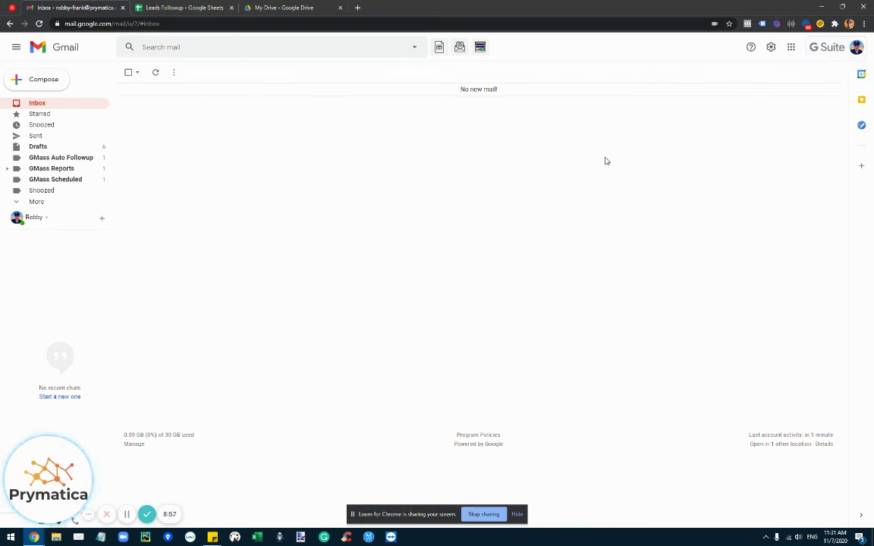
pyautogui.click(856, 47)
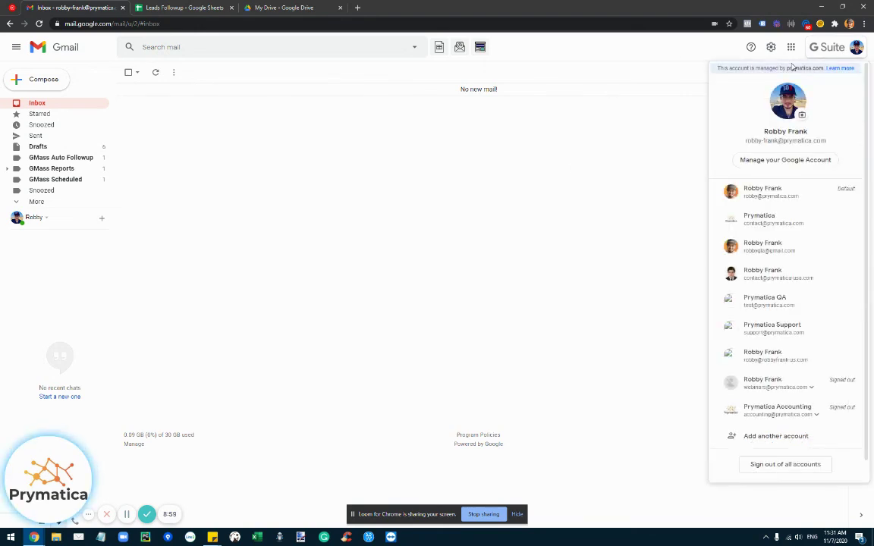
pyautogui.click(349, 164)
pyautogui.hotkey('ctrl', 'Tab')
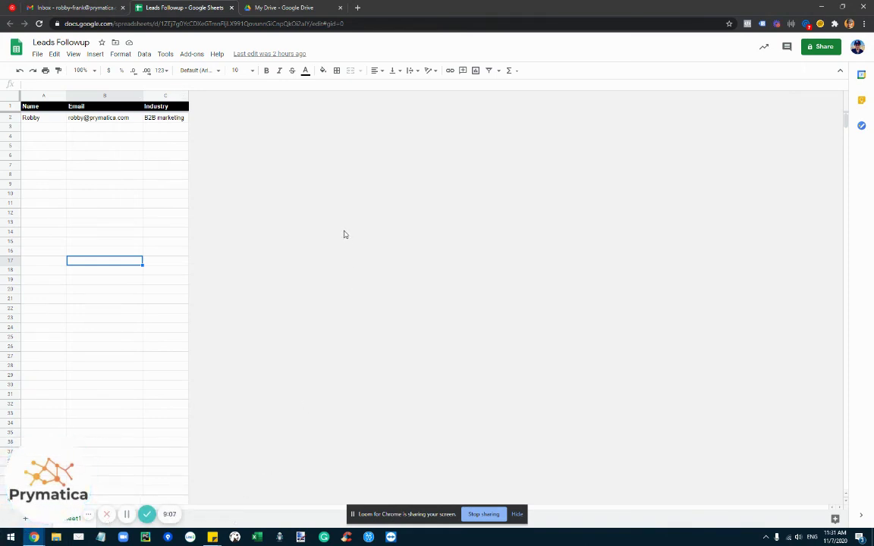
pyautogui.hotkey('ctrl', 'shift', 'Tab')
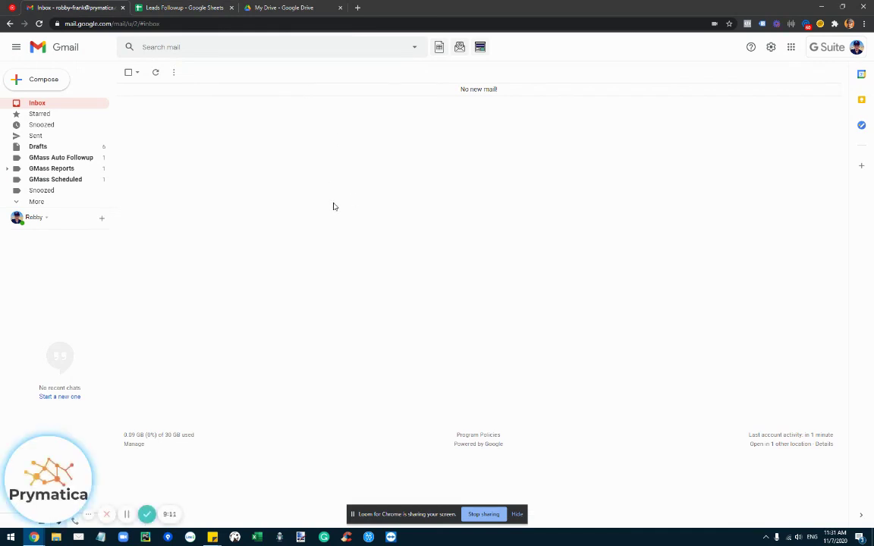
pyautogui.doubleClick(473, 91)
pyautogui.click(472, 97)
pyautogui.click(355, 103)
pyautogui.press('super')
pyautogui.write('note')
pyautogui.press('Return')
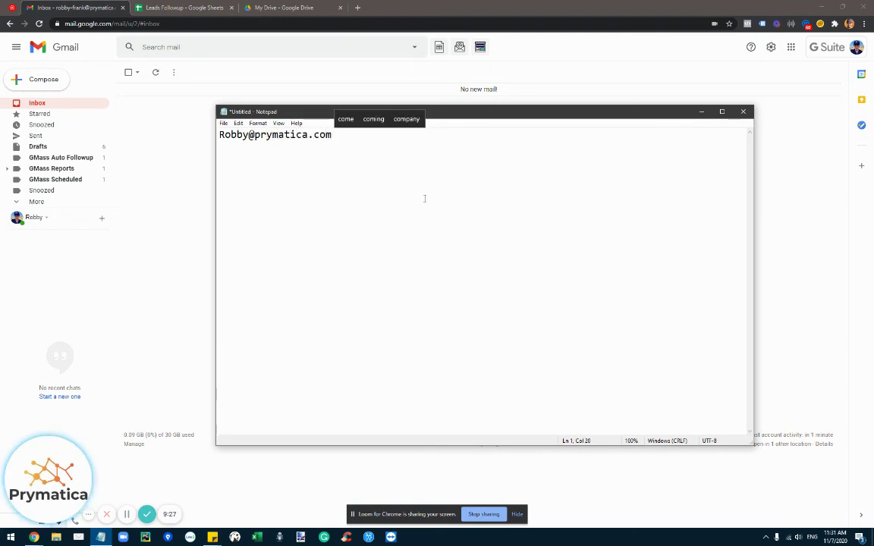
pyautogui.hotkey('ctrl', 'a')
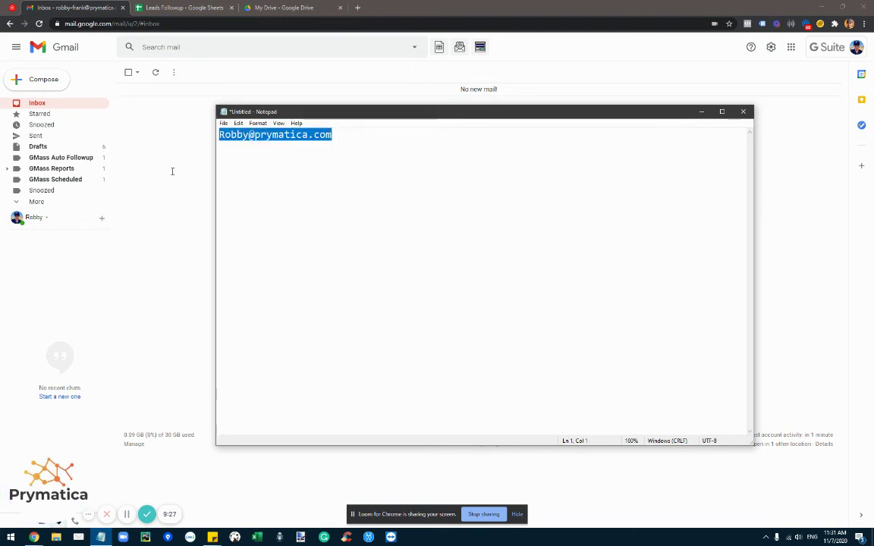
pyautogui.click(455, 166)
pyautogui.click(743, 112)
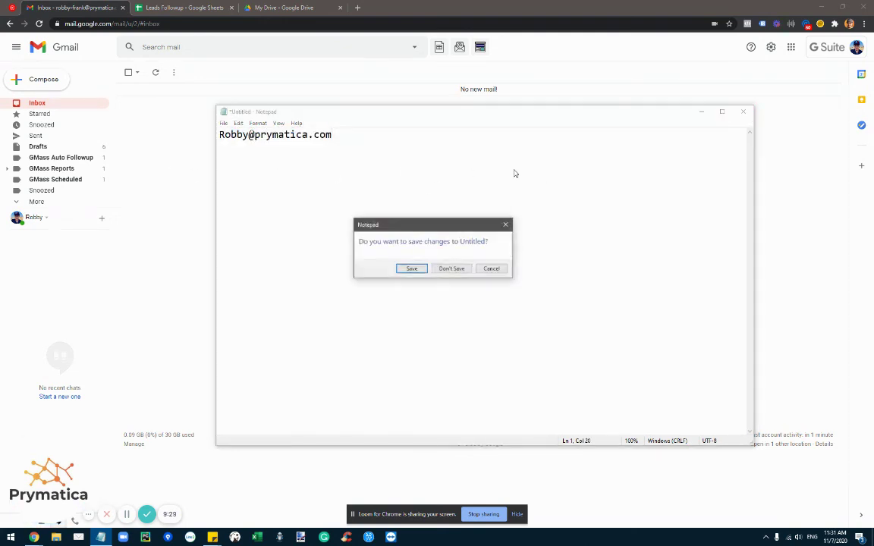
pyautogui.click(452, 269)
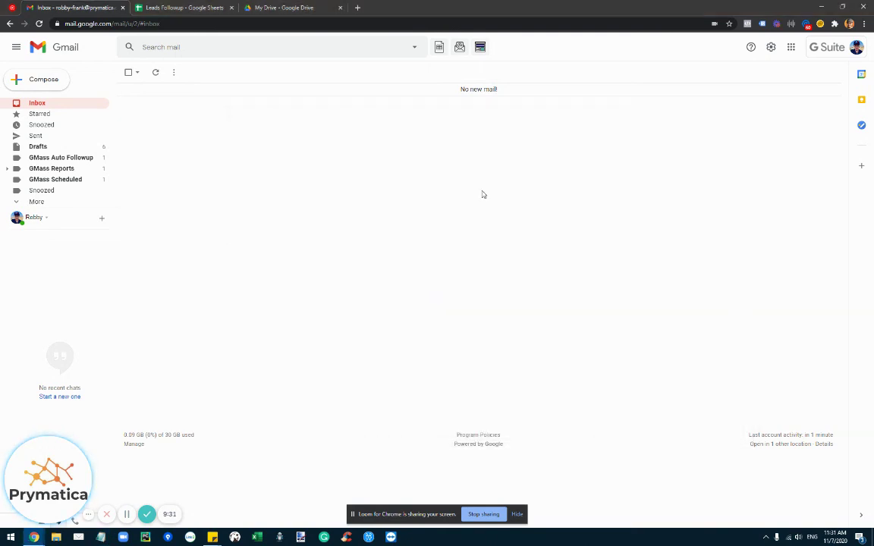